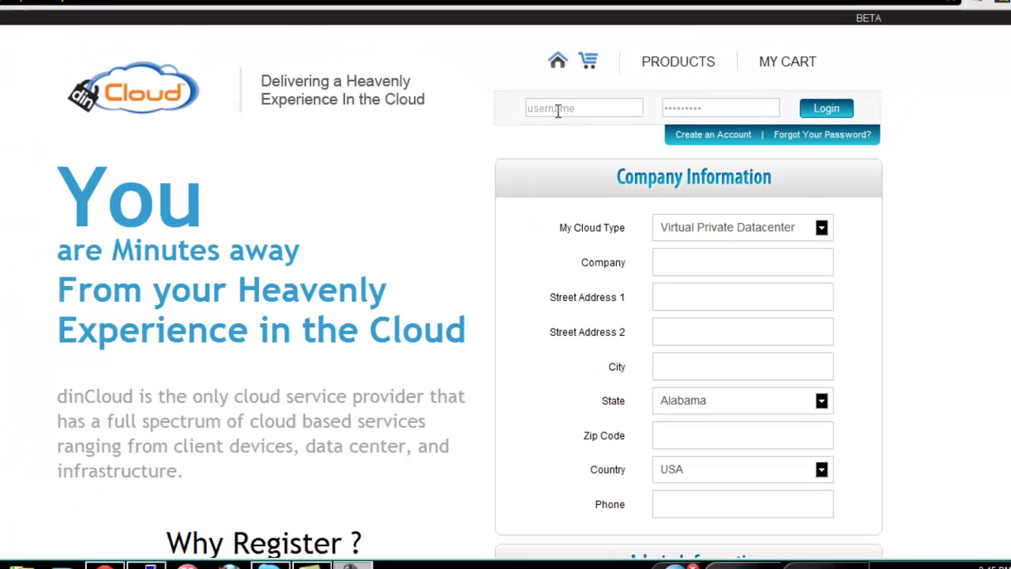
Click into the username field of the shop.dincloud.com login form
click(558, 110)
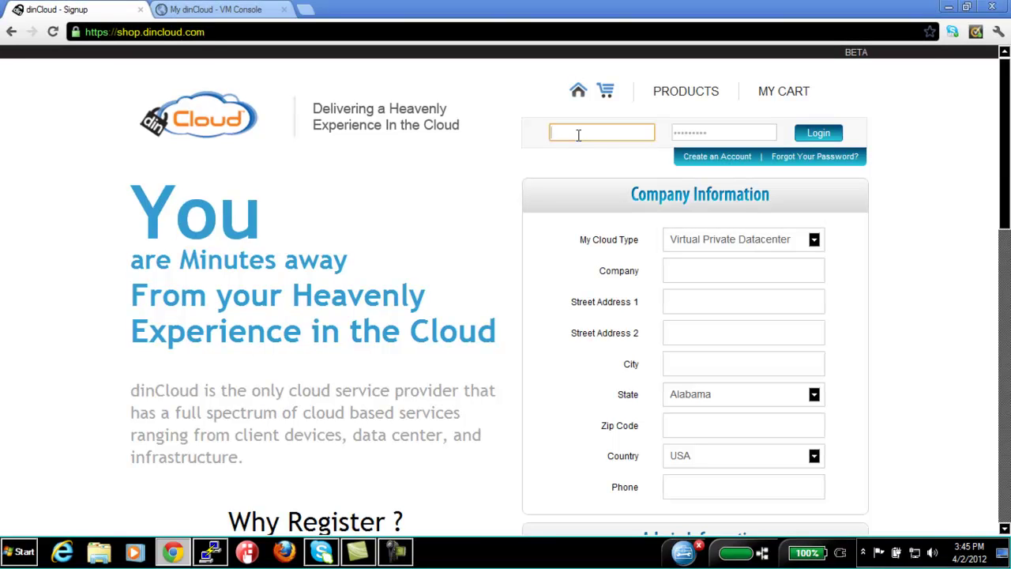
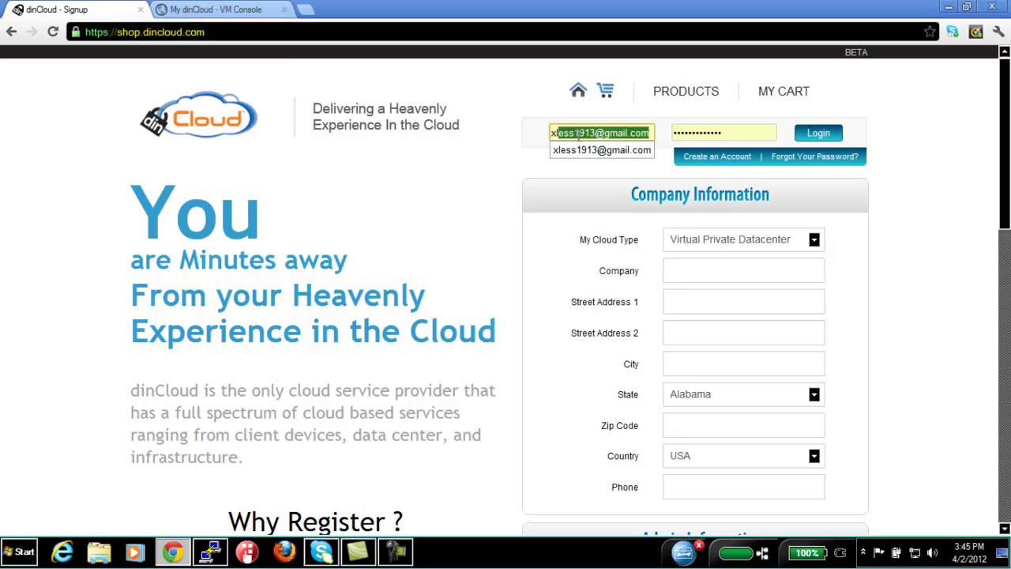
Sign in to the dinCloud account with the saved login suggestion
key(Right)
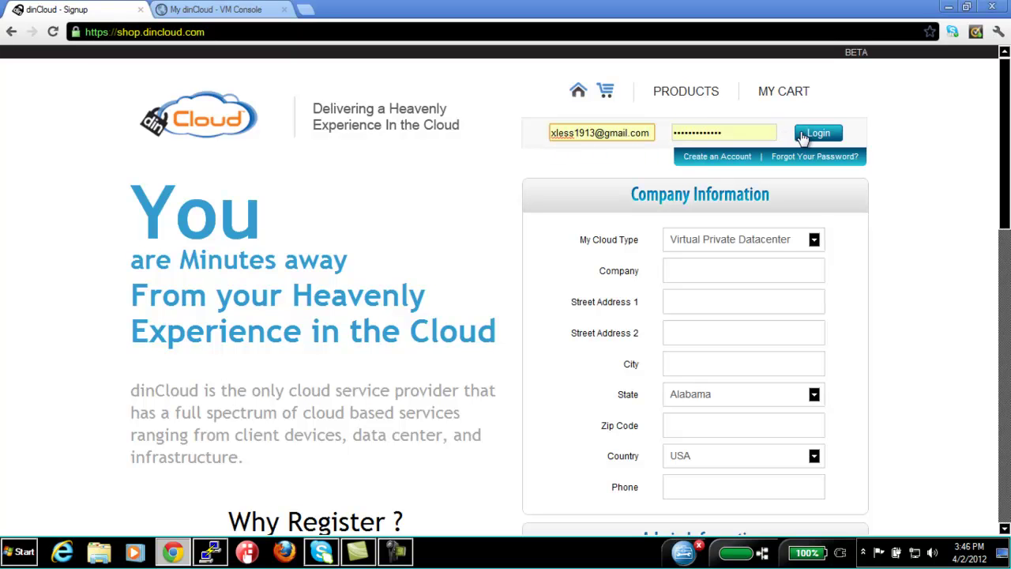
click(818, 132)
Open the My Cloud overview from the dashboard
scroll(206, 266, down, 3)
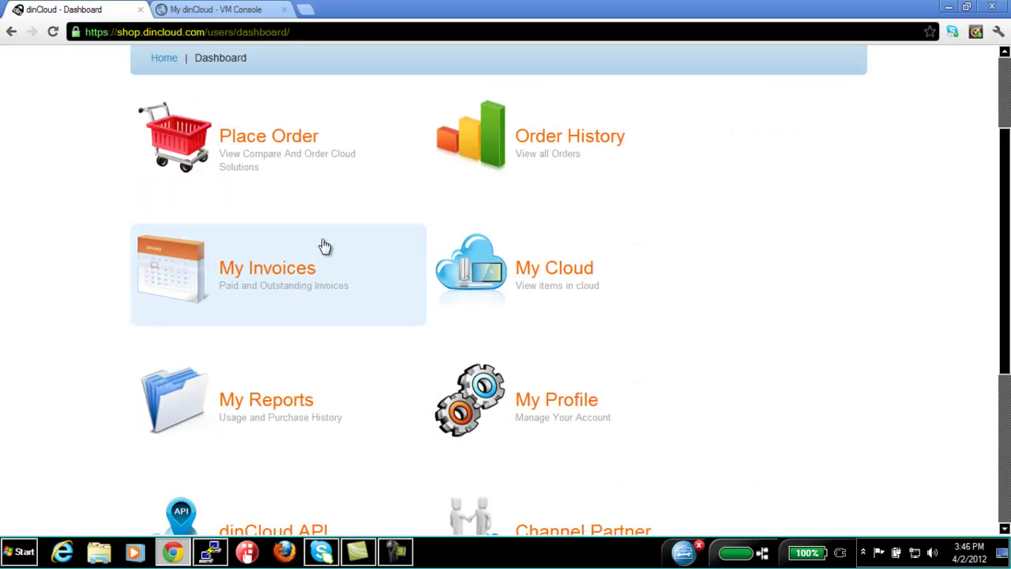
click(448, 270)
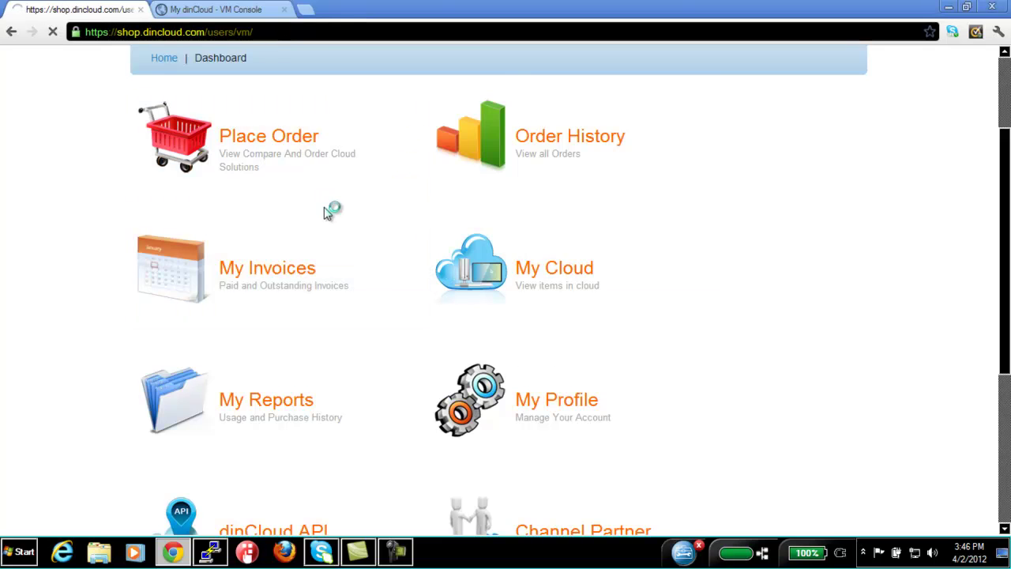
scroll(331, 219, down, 2)
scroll(332, 218, down, 3)
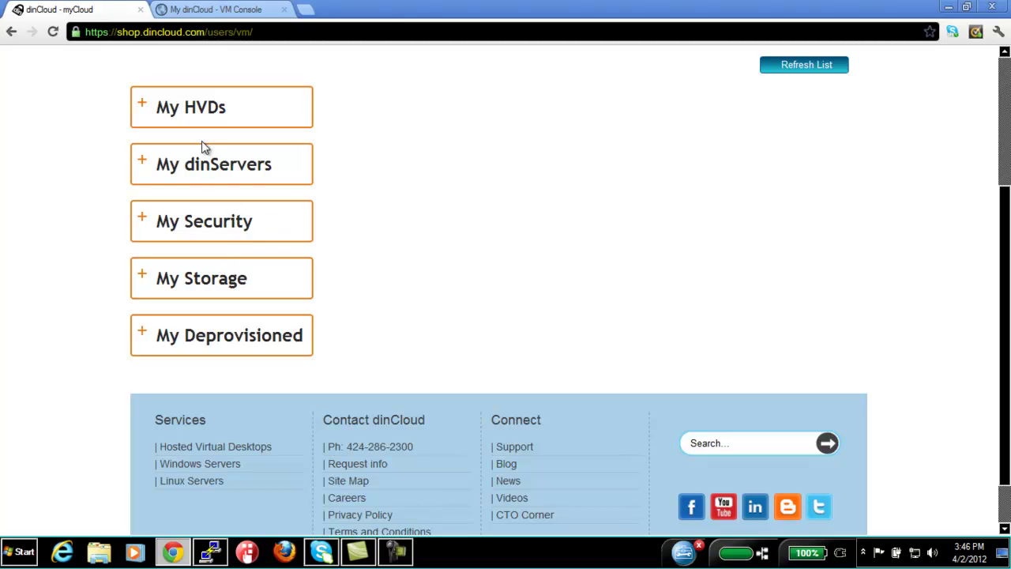
Expand My dinServers to review the machines, then collapse the list again
click(201, 171)
scroll(327, 237, down, 1)
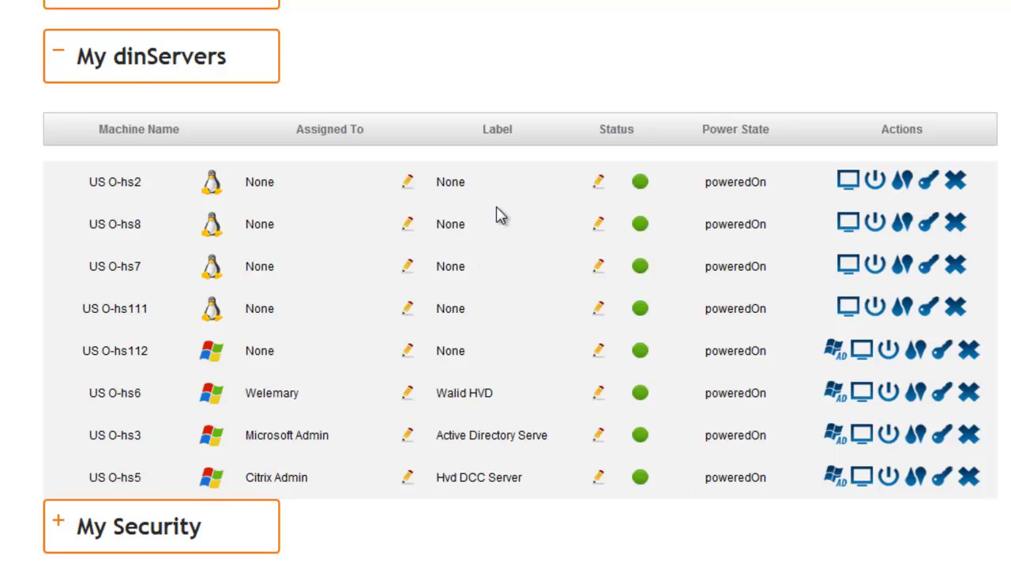
click(160, 67)
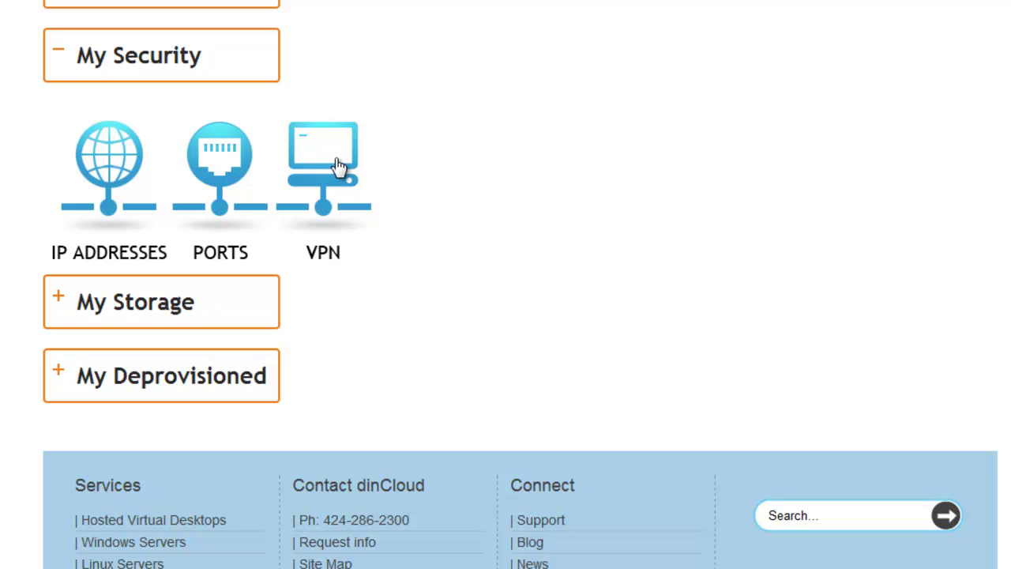
Open IP Addresses and review the external IPs 199.187.129.72, .27/23 and .13/23
click(116, 154)
scroll(237, 218, down, 2)
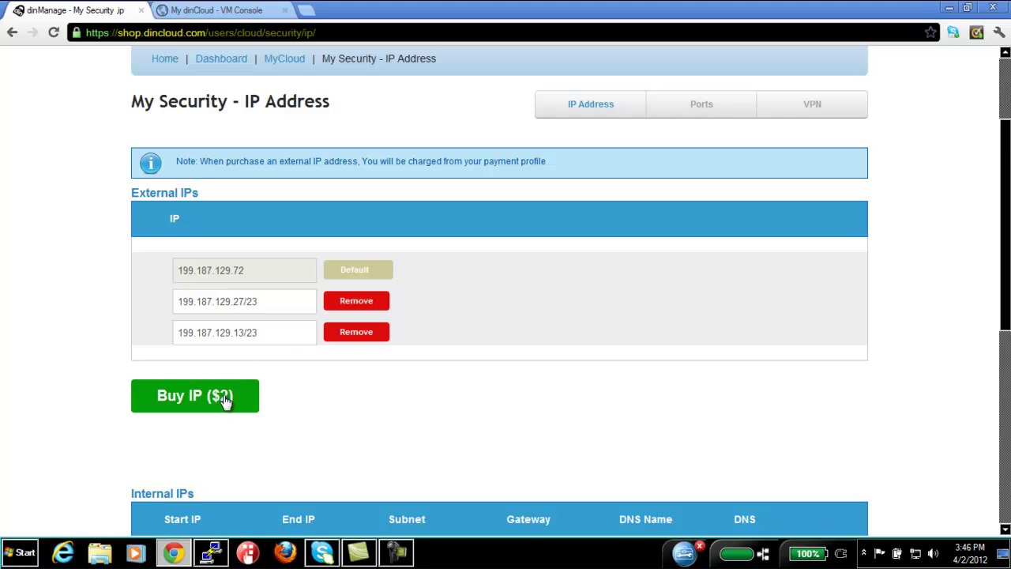
scroll(231, 395, down, 4)
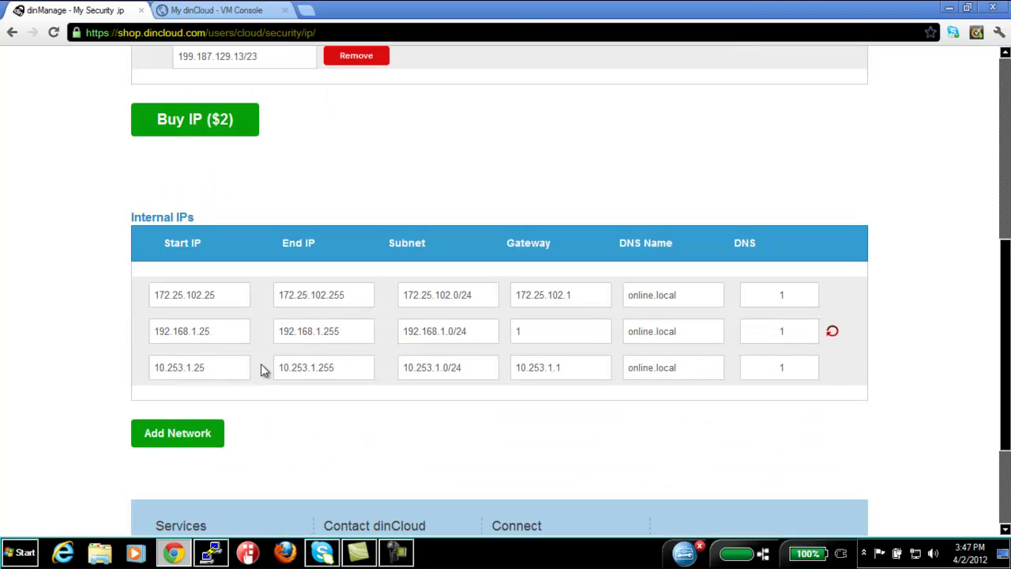
scroll(267, 361, up, 4)
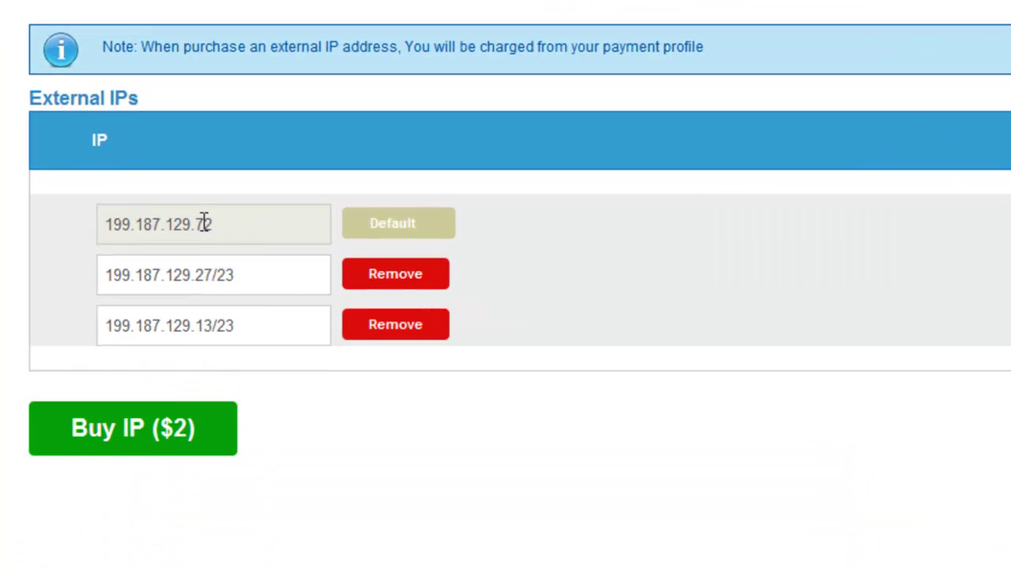
drag(204, 224, 67, 222)
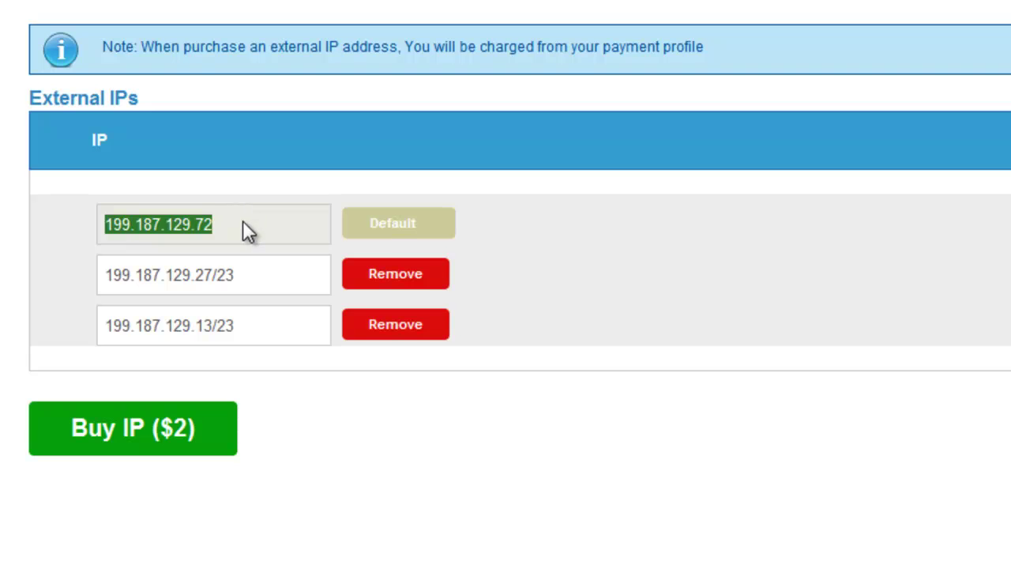
drag(241, 221, 94, 221)
click(256, 186)
drag(182, 218, 212, 218)
click(262, 226)
drag(261, 289, 37, 287)
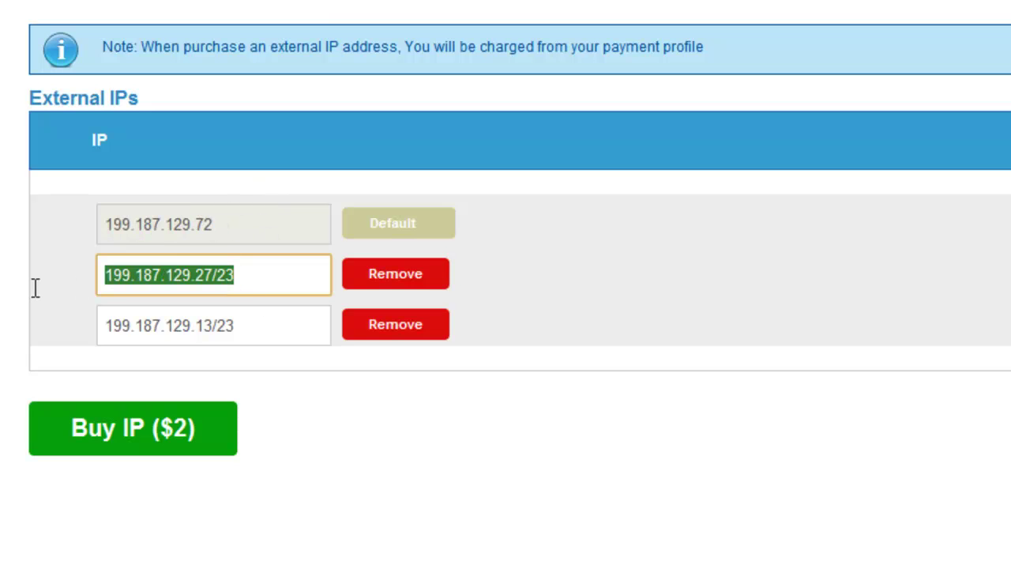
drag(270, 318, 78, 324)
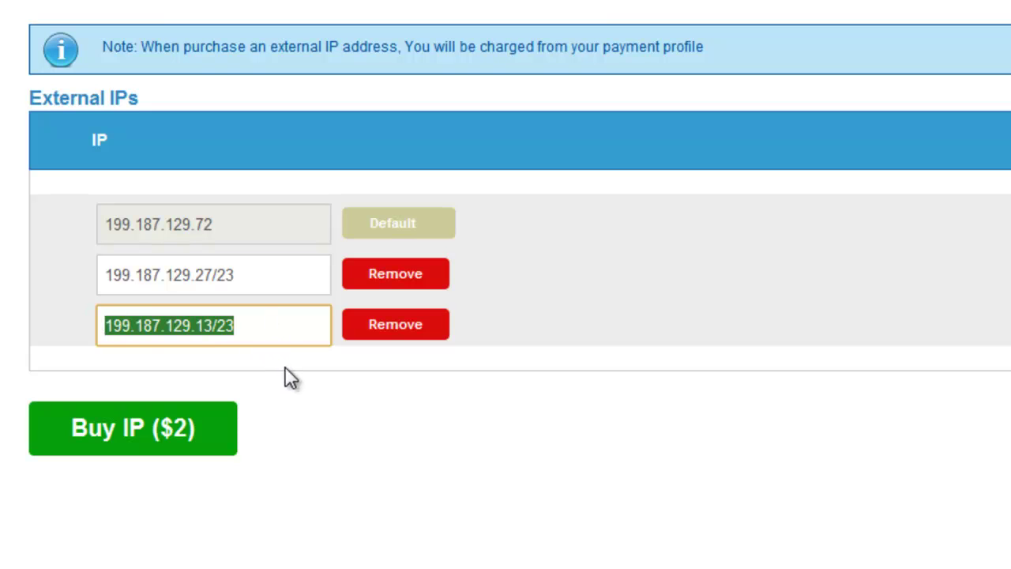
Review the Internal IPs table starting at 172.25.102.25, 192.168.1.25 and 10.253.1.25
scroll(305, 408, down, 3)
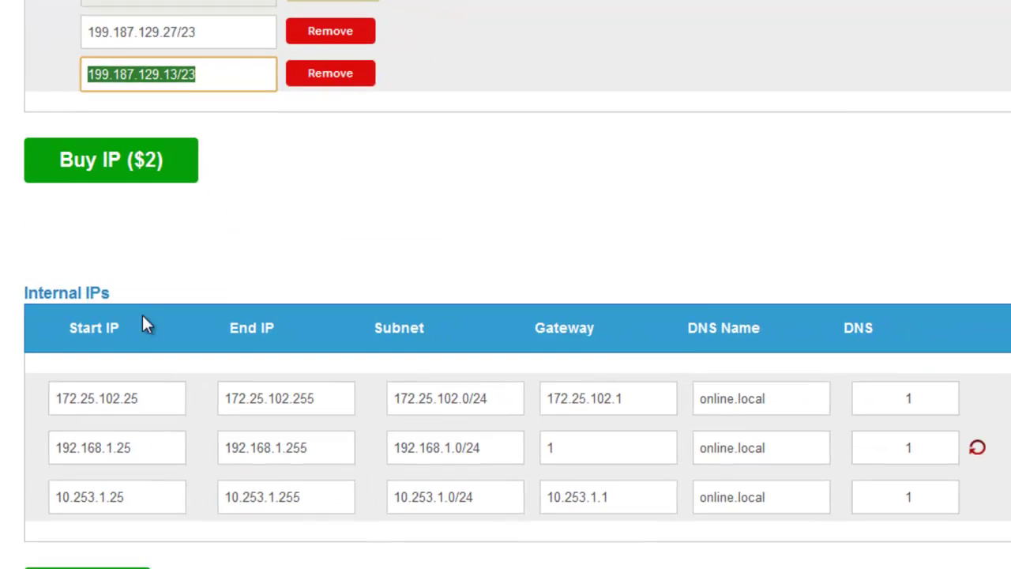
scroll(142, 316, down, 2)
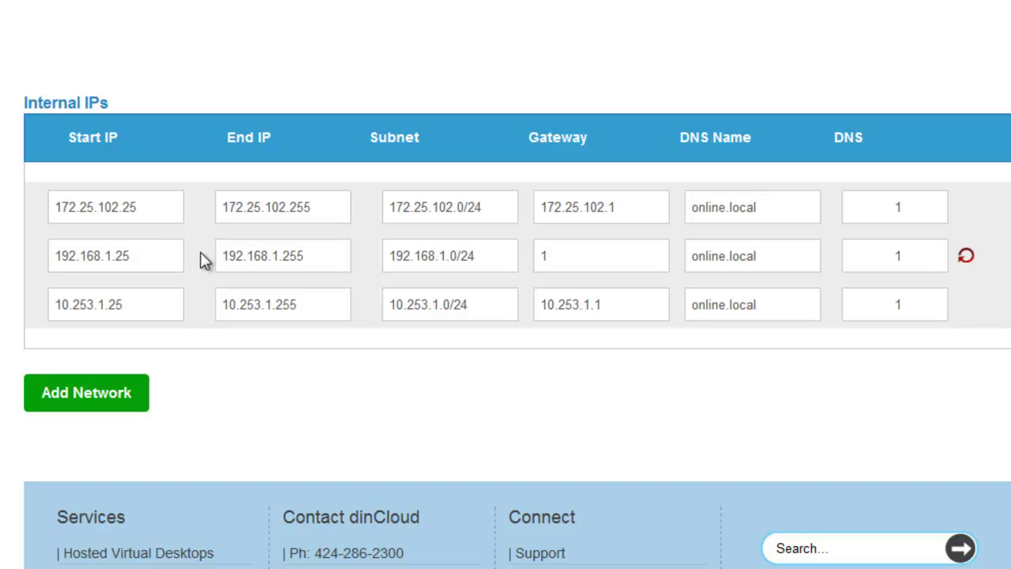
drag(172, 206, 24, 194)
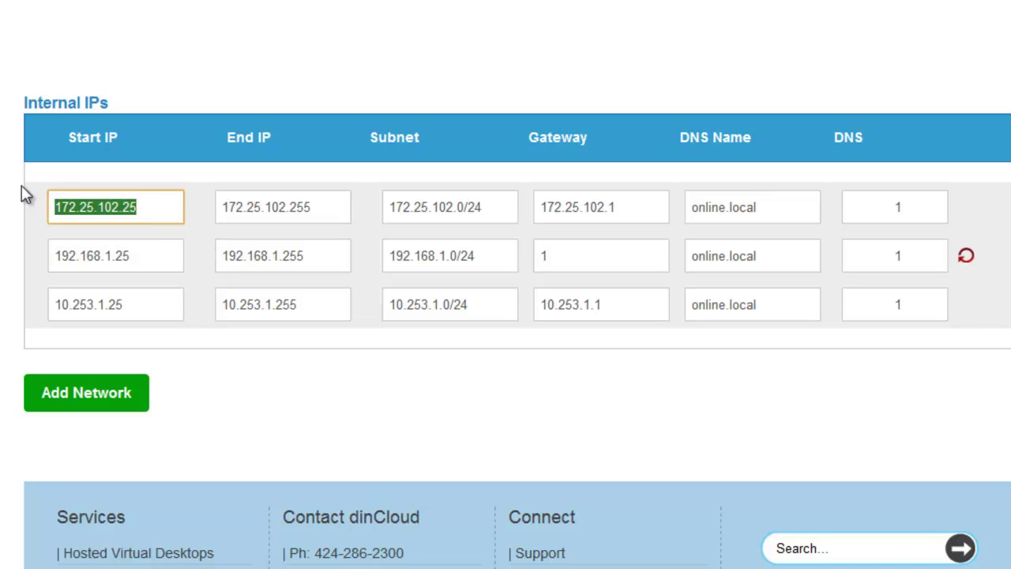
drag(146, 262, 24, 255)
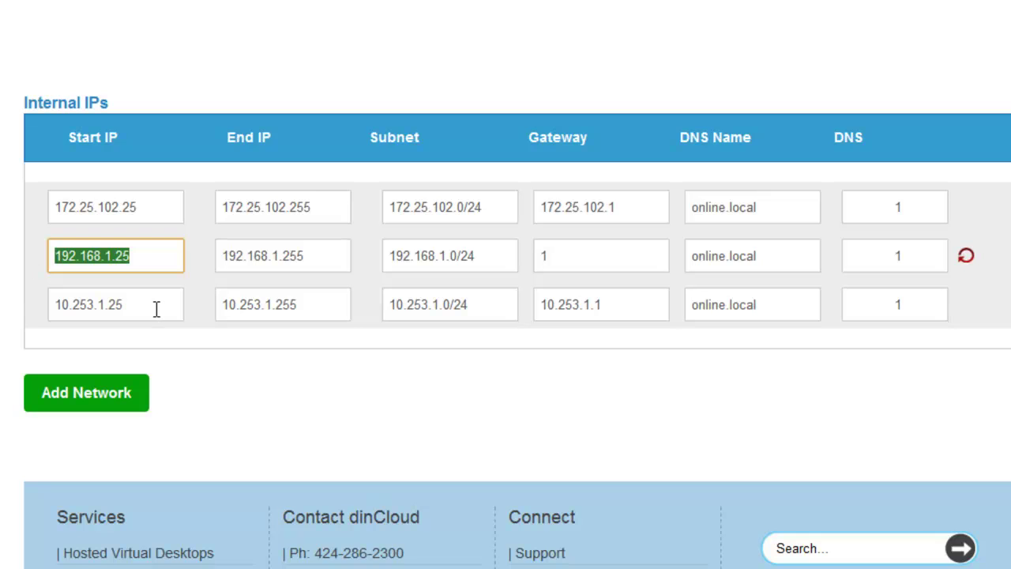
drag(156, 309, 24, 304)
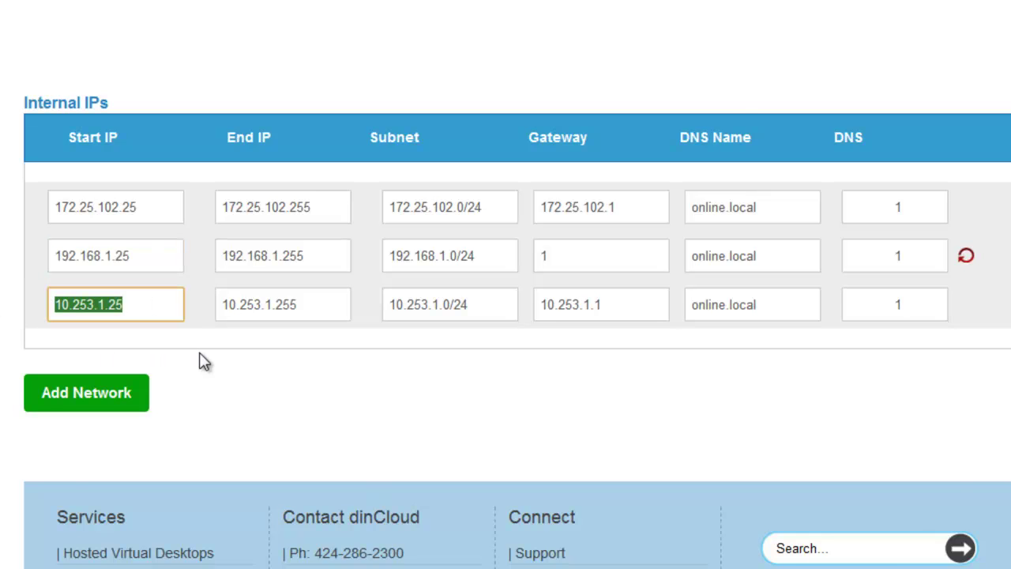
scroll(204, 361, down, 1)
scroll(203, 360, up, 5)
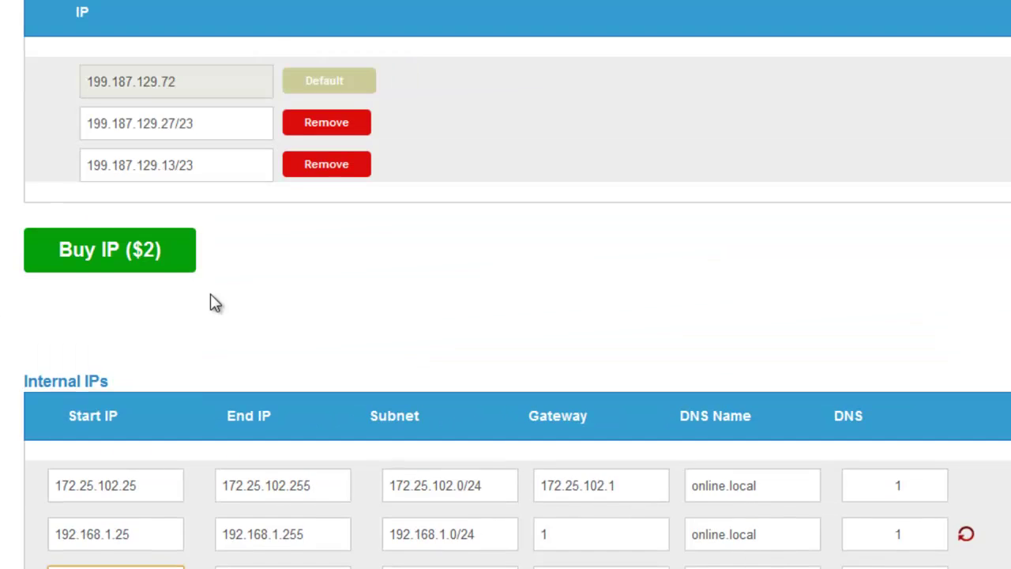
Purchase an extra external IP (199.187.131.58/23), confirm the success message, then scroll to Internal IPs
click(99, 264)
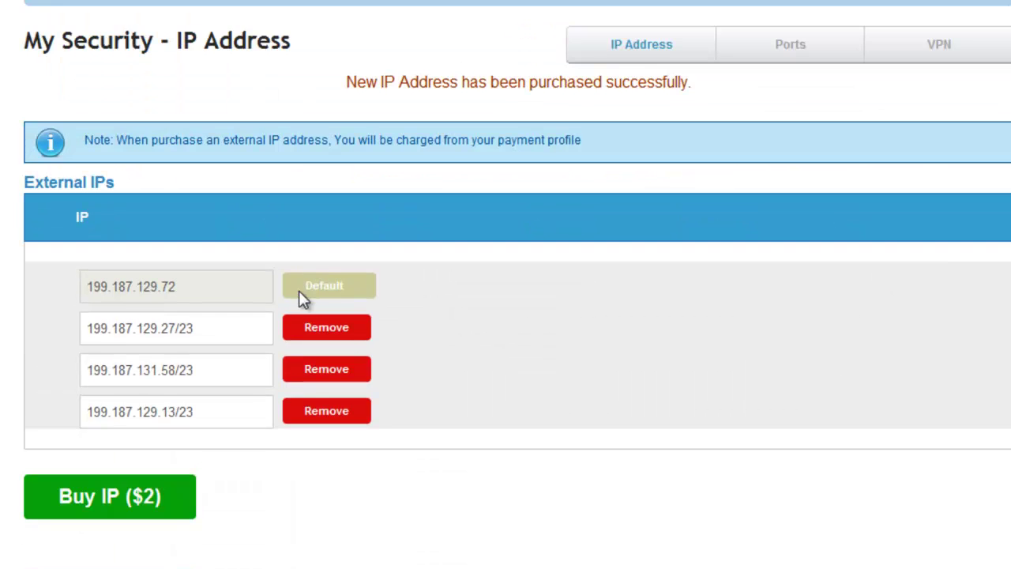
scroll(299, 291, down, 1)
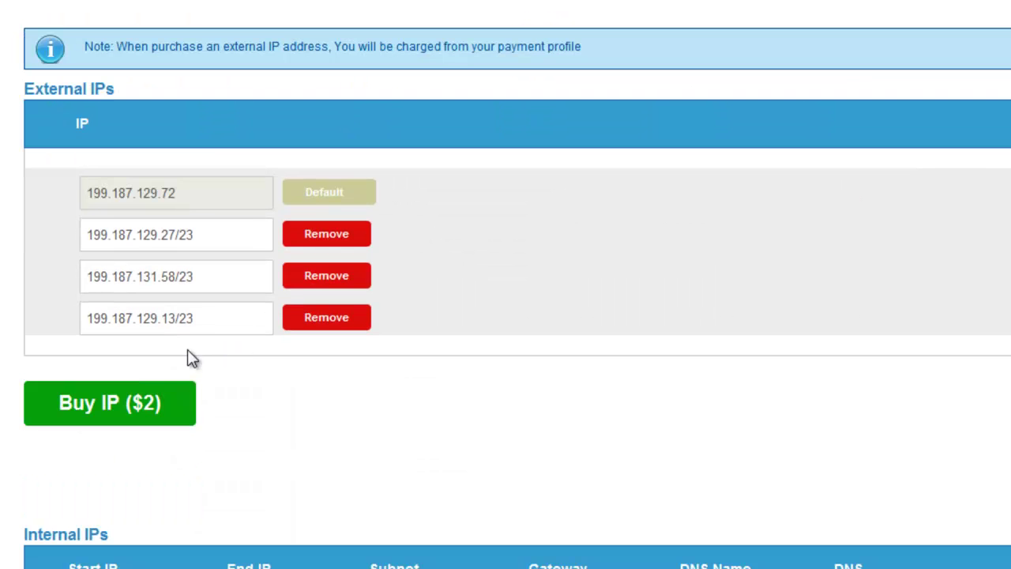
drag(223, 318, 57, 324)
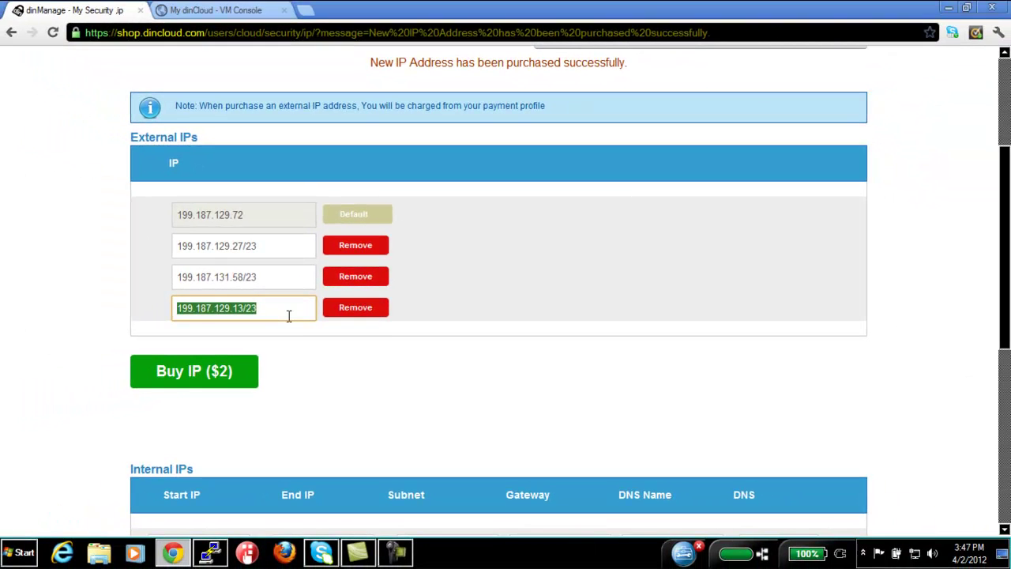
drag(365, 63, 632, 61)
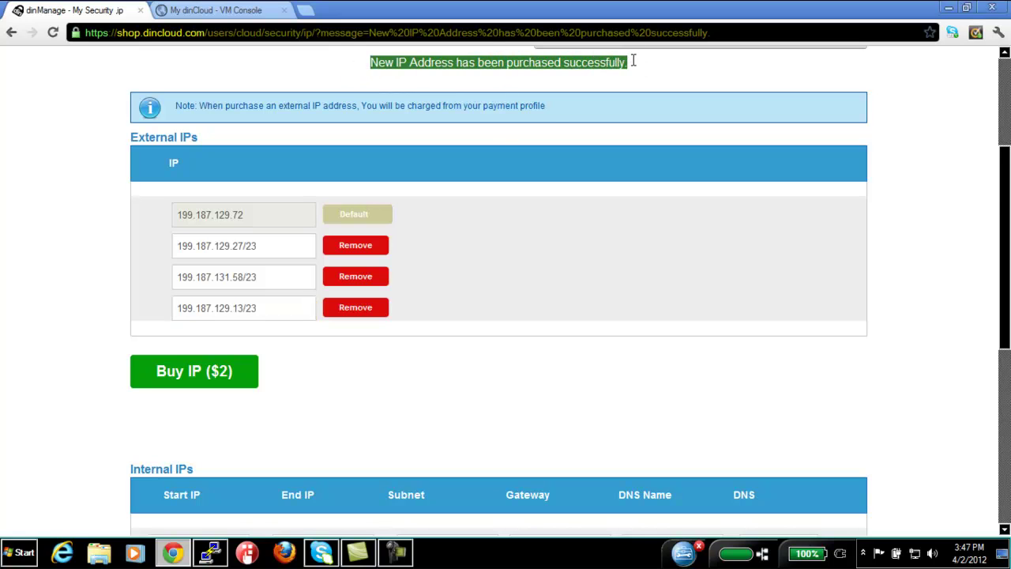
scroll(439, 252, down, 2)
scroll(225, 244, down, 1)
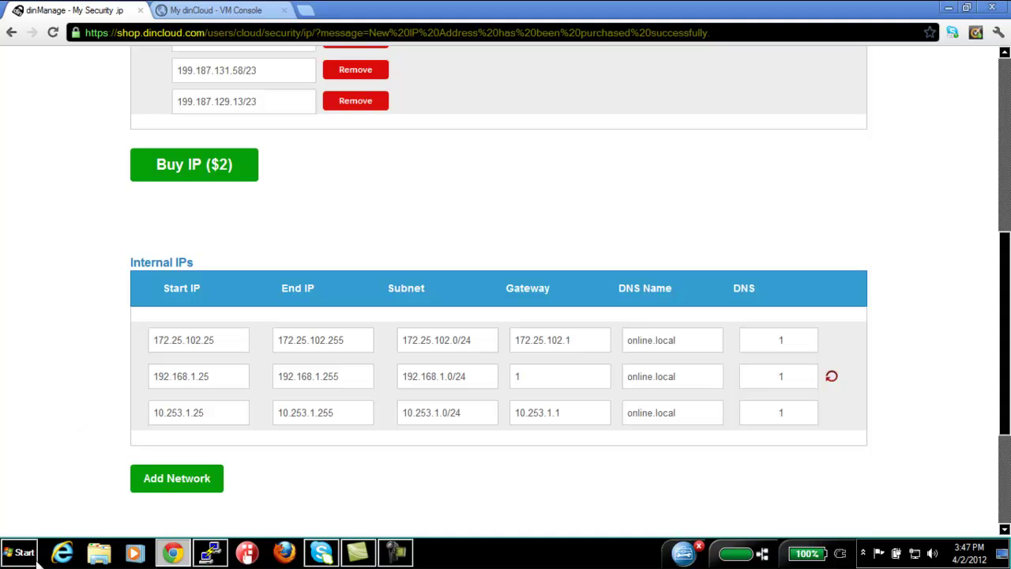
Start a new internal network with range 172.25.102.0/24 and load its address fields
click(177, 478)
scroll(237, 434, down, 1)
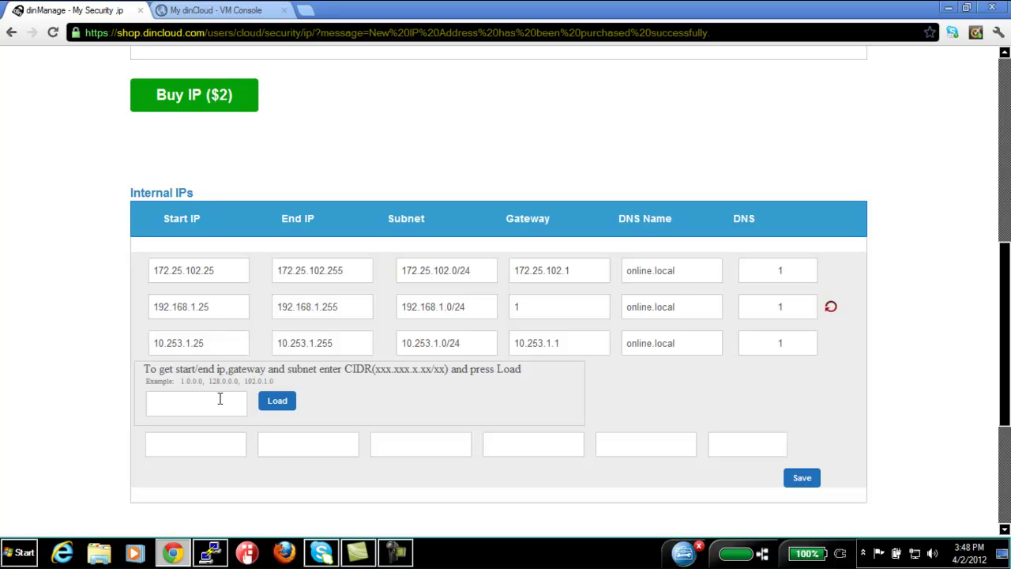
click(219, 398)
text(172.25.102.0/24)
scroll(221, 407, down, 2)
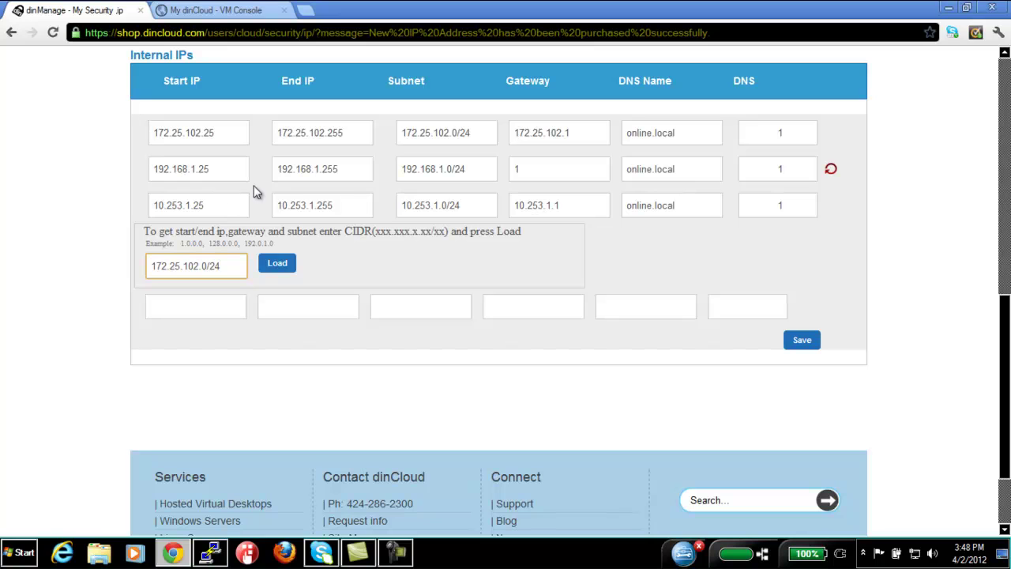
click(273, 268)
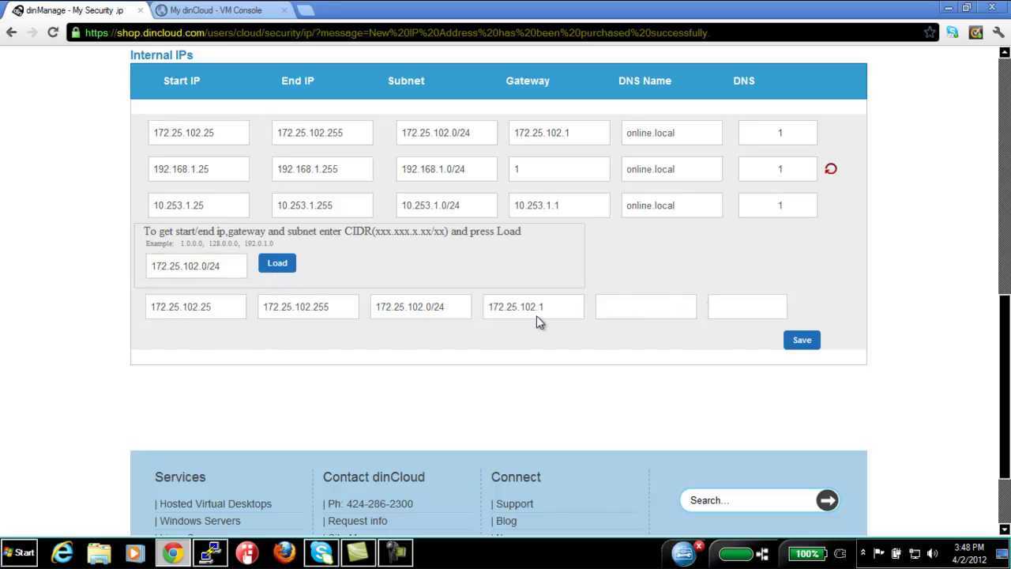
Set the subnet's DNS name to online.local and save it
click(659, 300)
click(652, 309)
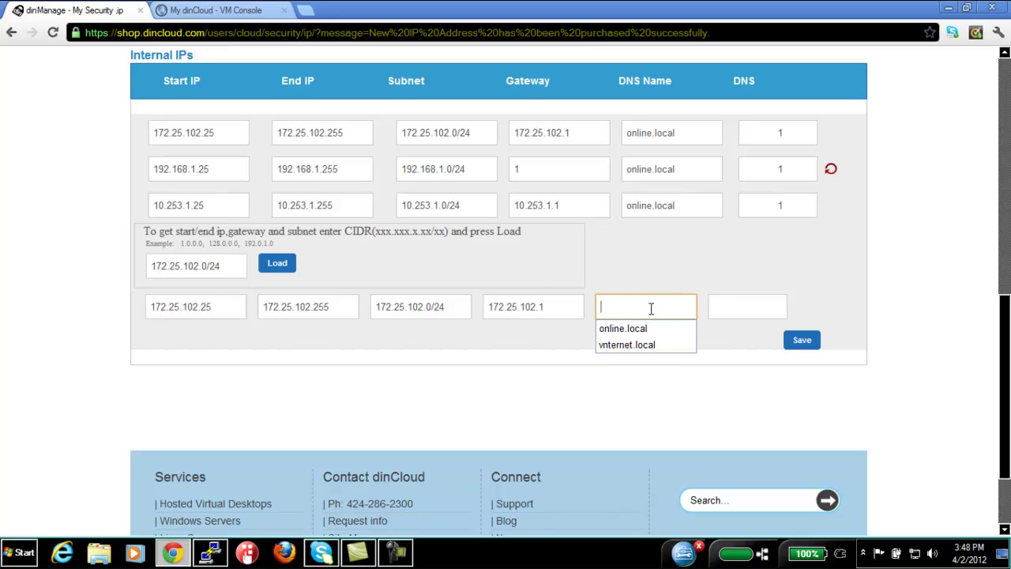
text(online)
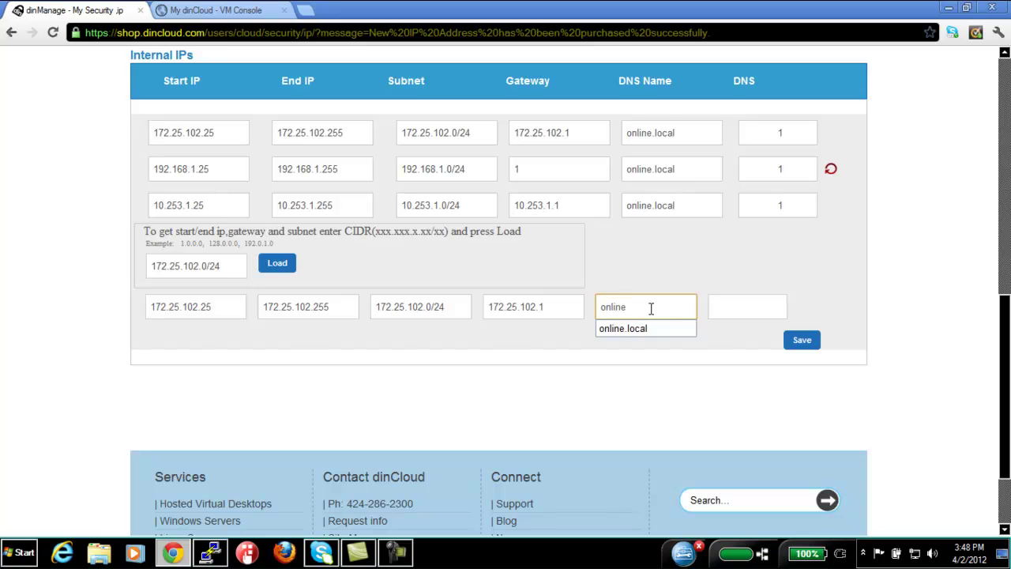
key(Down)
key(Return)
click(738, 314)
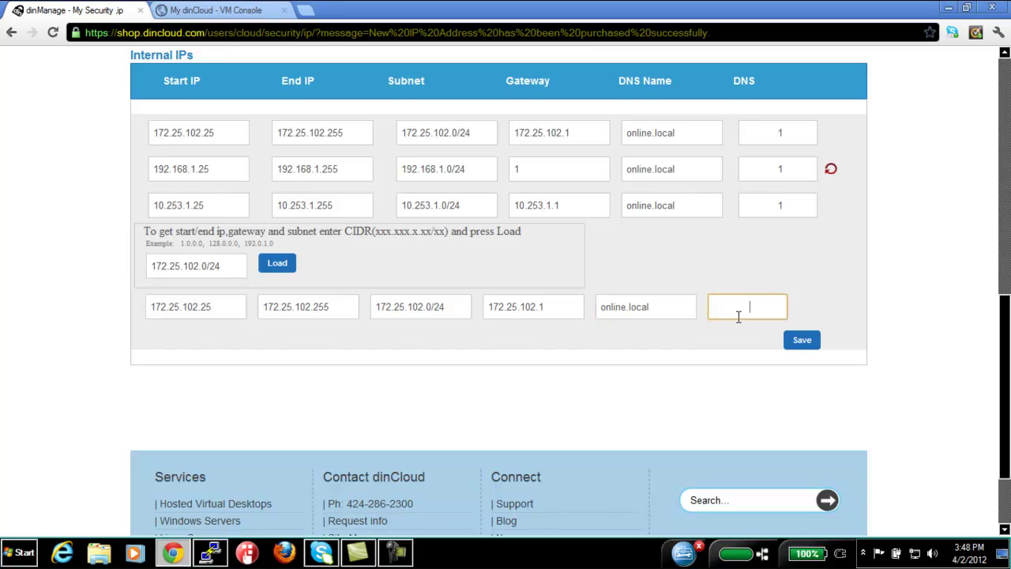
click(802, 339)
Inspect the existing 172.25.102.0/24 subnet that makes the new one a duplicate
scroll(501, 404, down, 4)
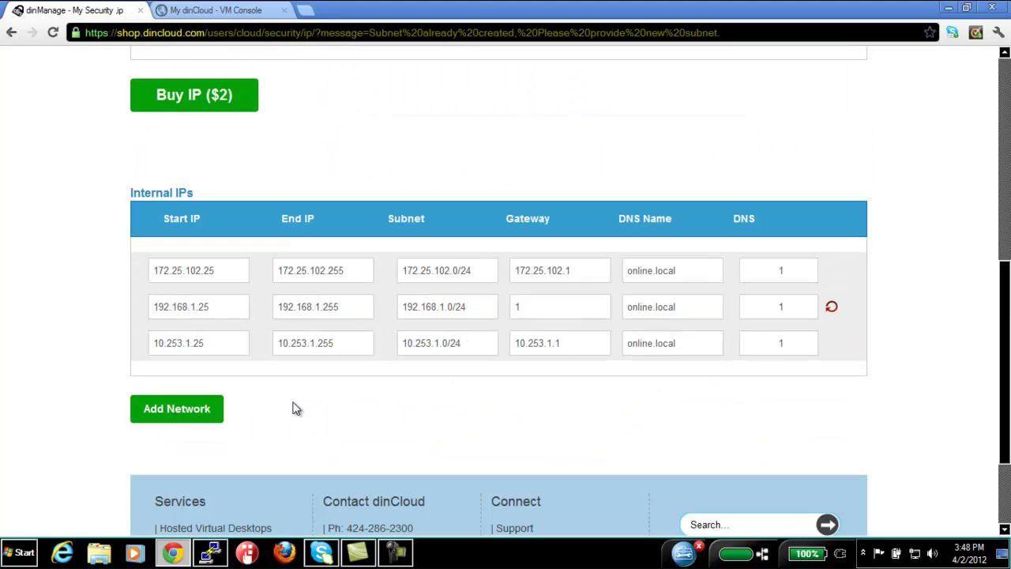
drag(235, 275, 66, 266)
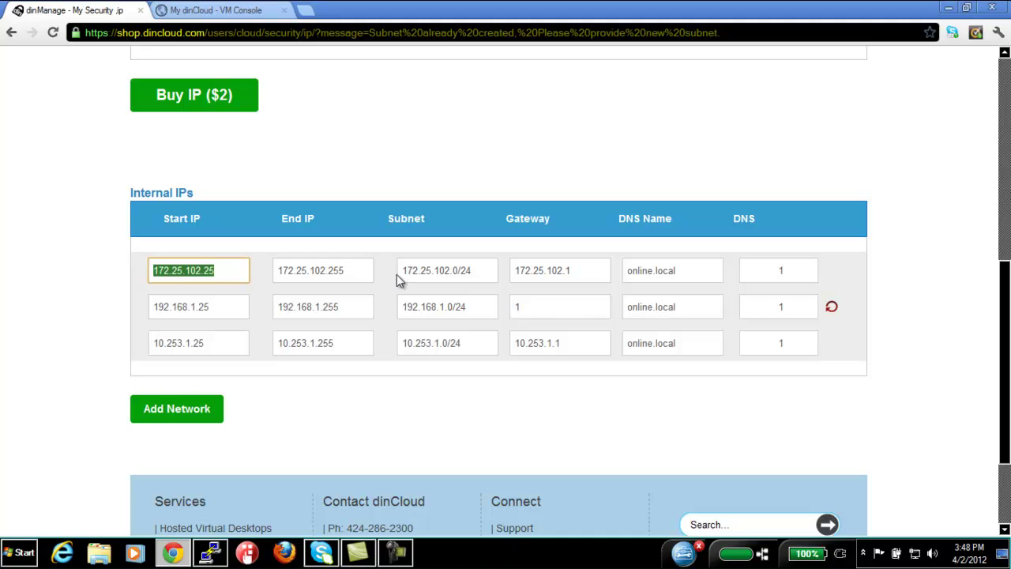
key(Tab)
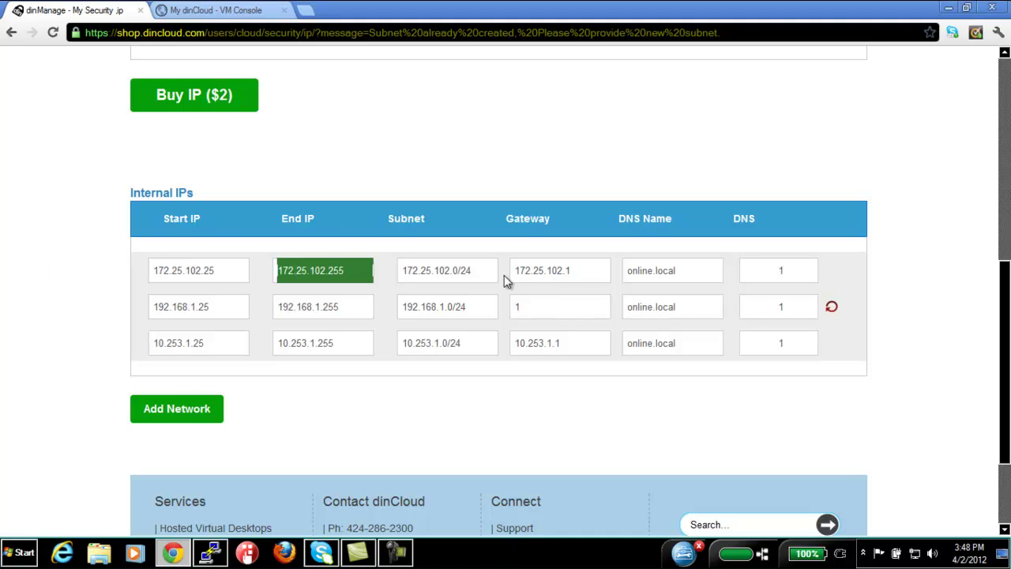
key(Tab)
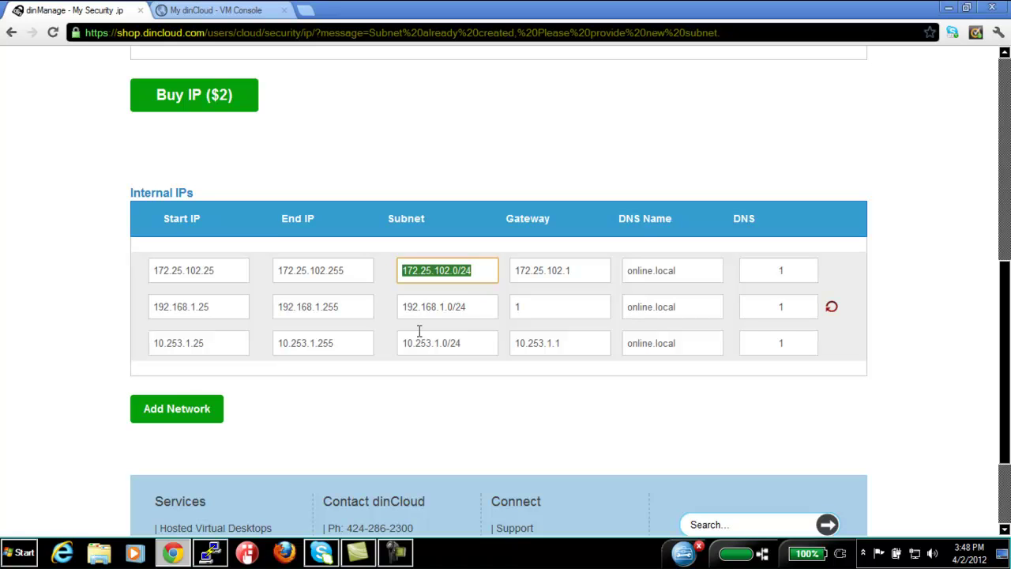
scroll(118, 368, up, 3)
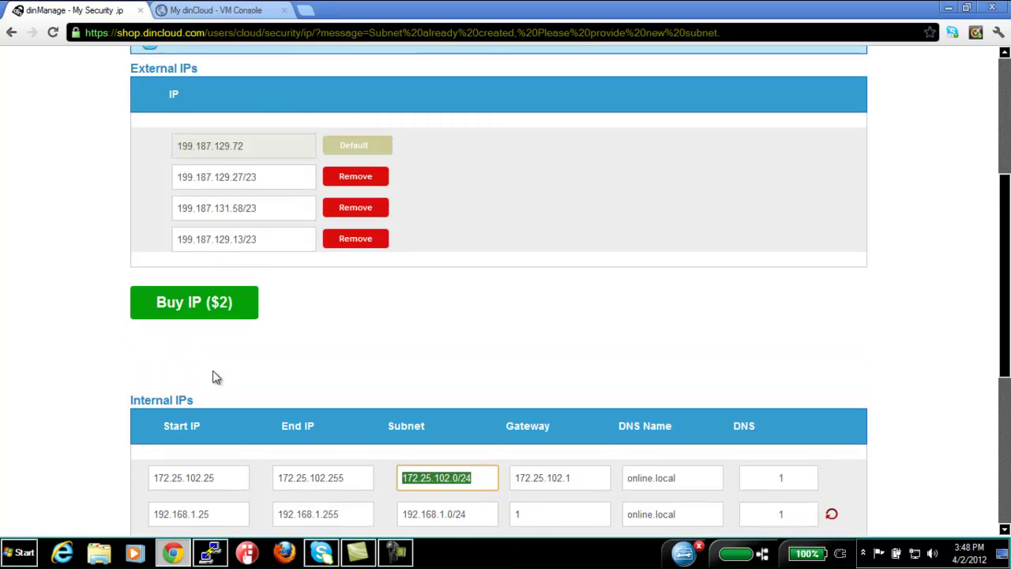
scroll(214, 377, up, 2)
scroll(350, 371, down, 1)
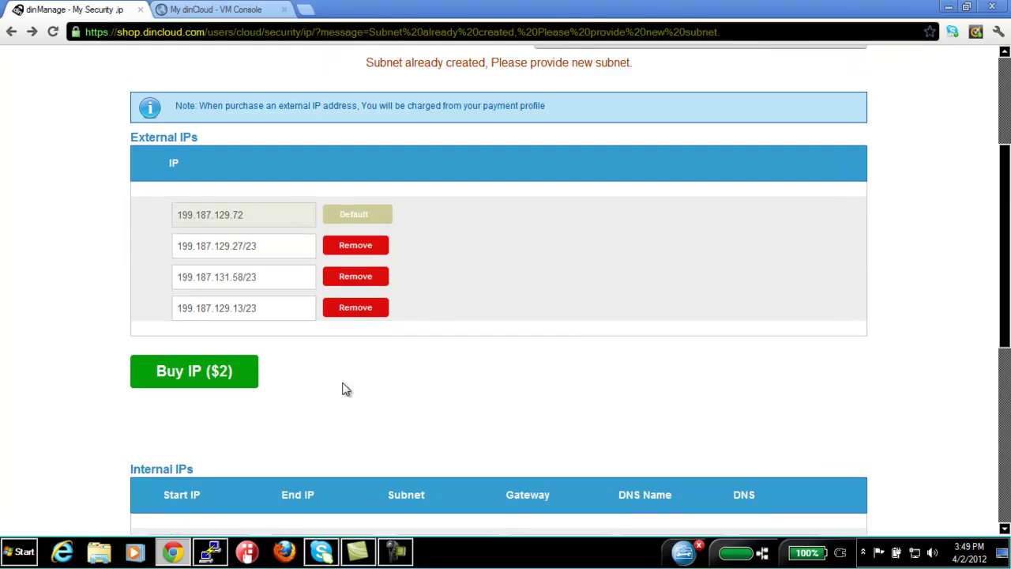
scroll(345, 389, down, 2)
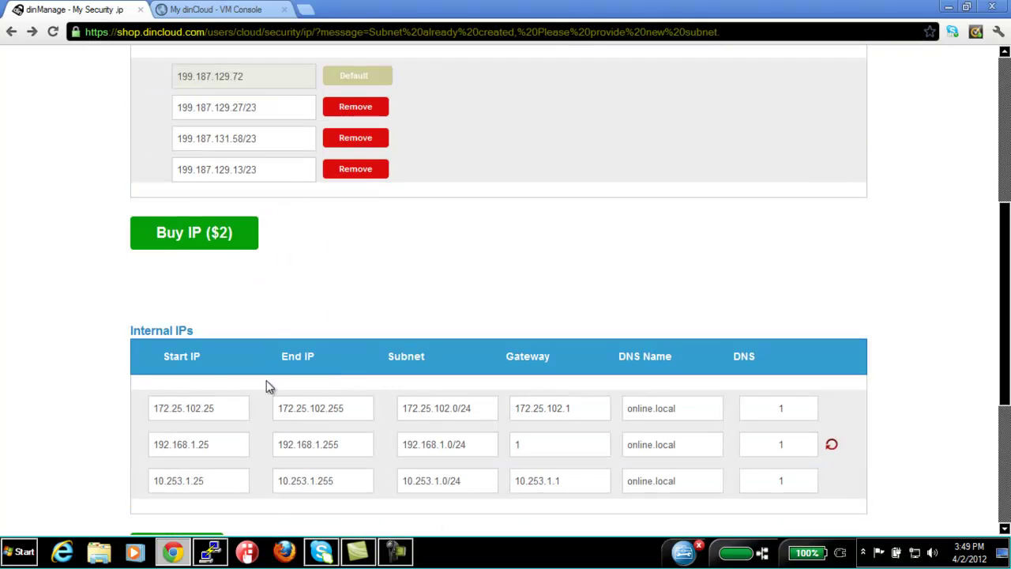
scroll(268, 434, down, 1)
scroll(250, 268, up, 3)
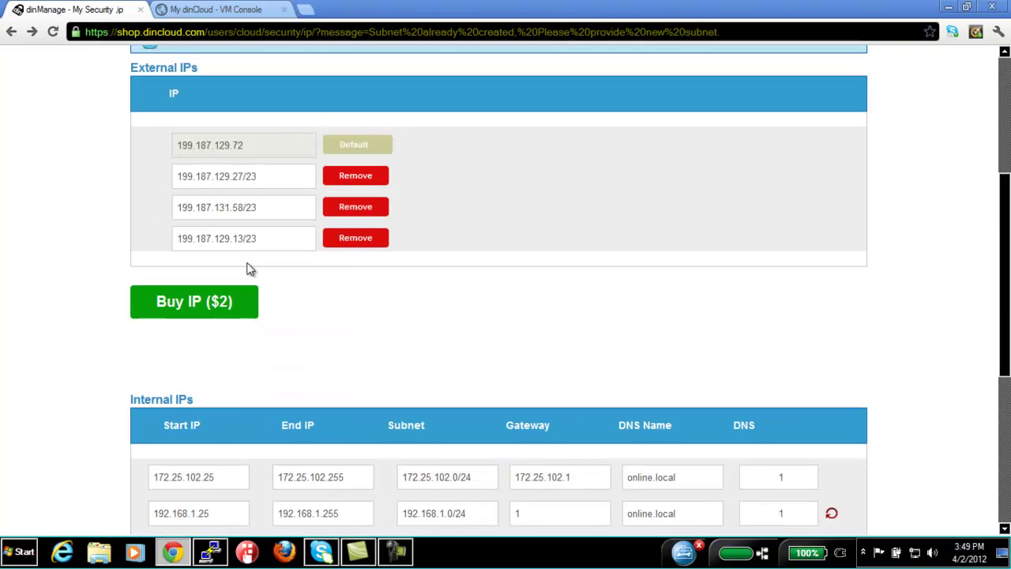
scroll(508, 218, up, 2)
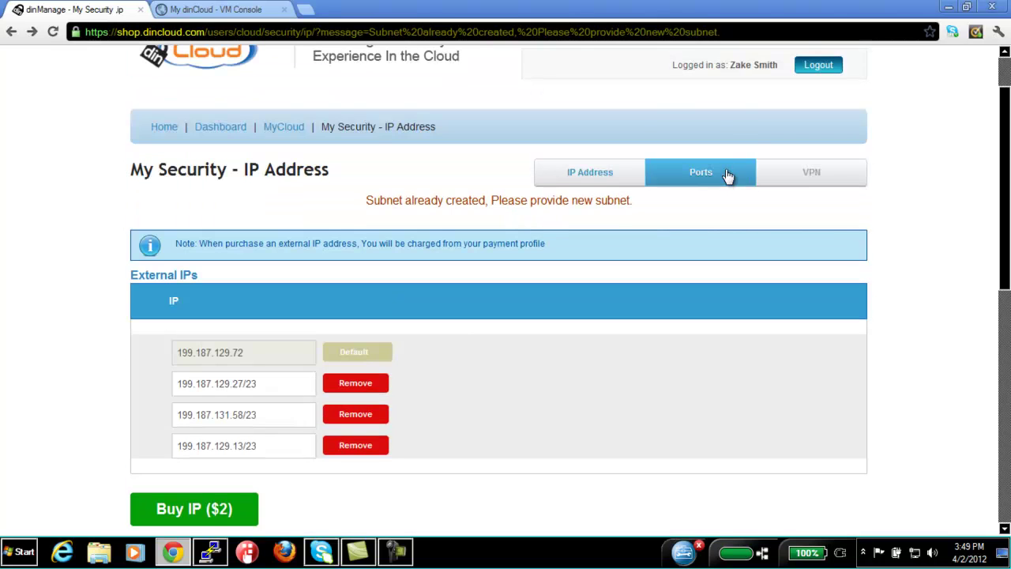
Add a port rule: source 199.187.129.13/23, destination US O-hs2 (192.168.1.25), TCP port 80
click(690, 179)
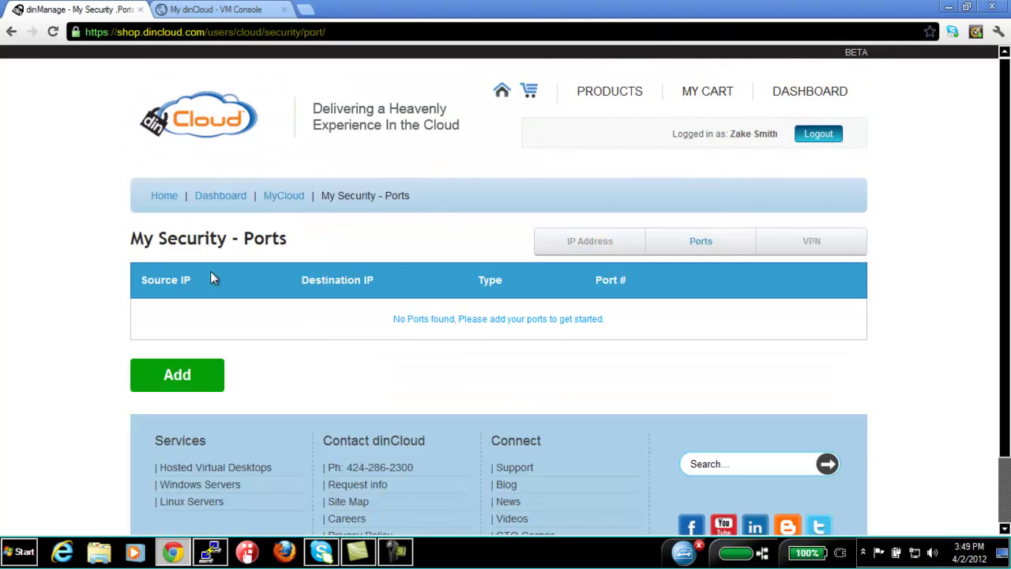
scroll(211, 273, down, 1)
click(192, 319)
scroll(248, 259, down, 1)
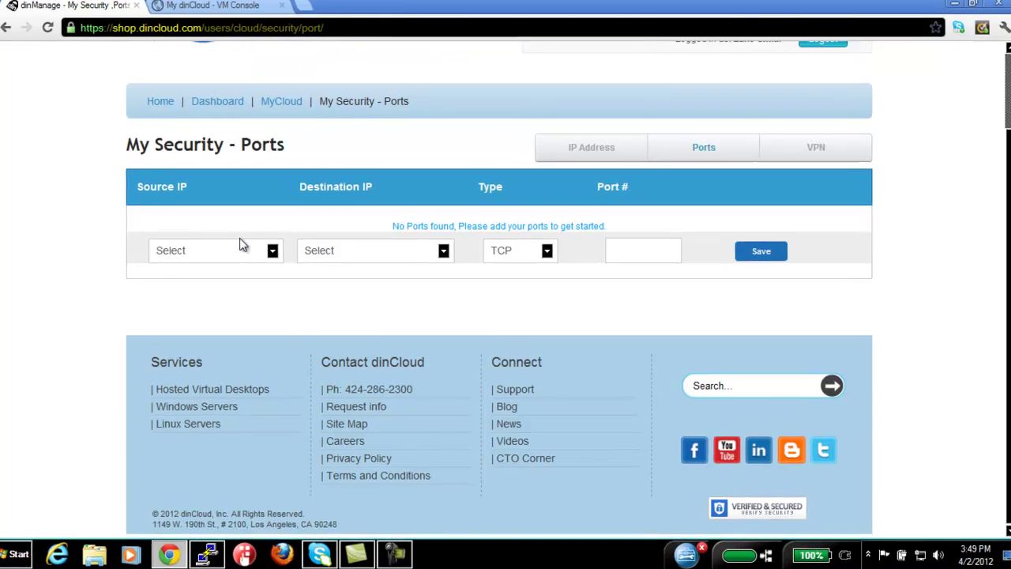
click(228, 251)
click(201, 298)
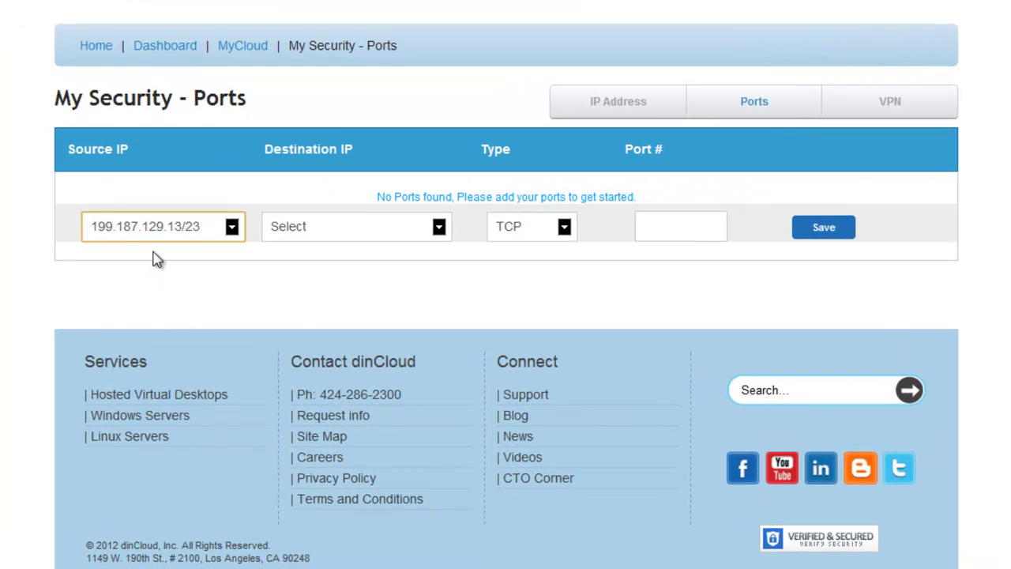
click(325, 231)
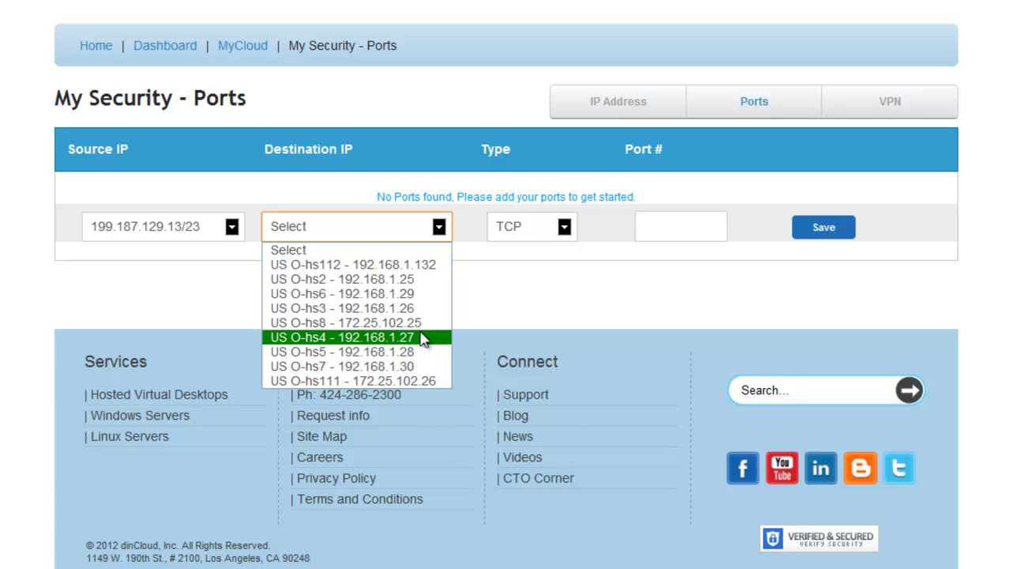
click(404, 279)
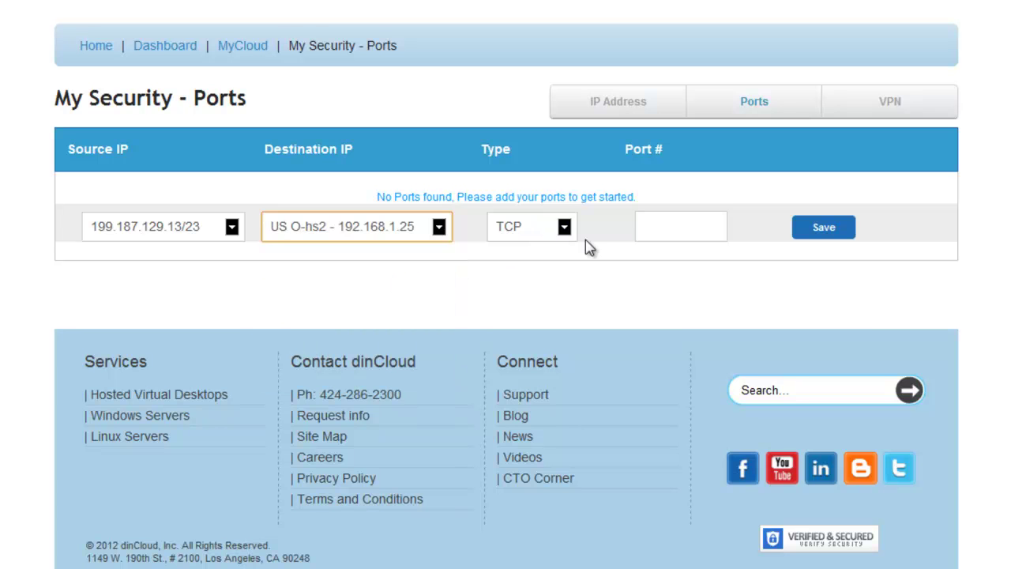
click(661, 231)
text(80)
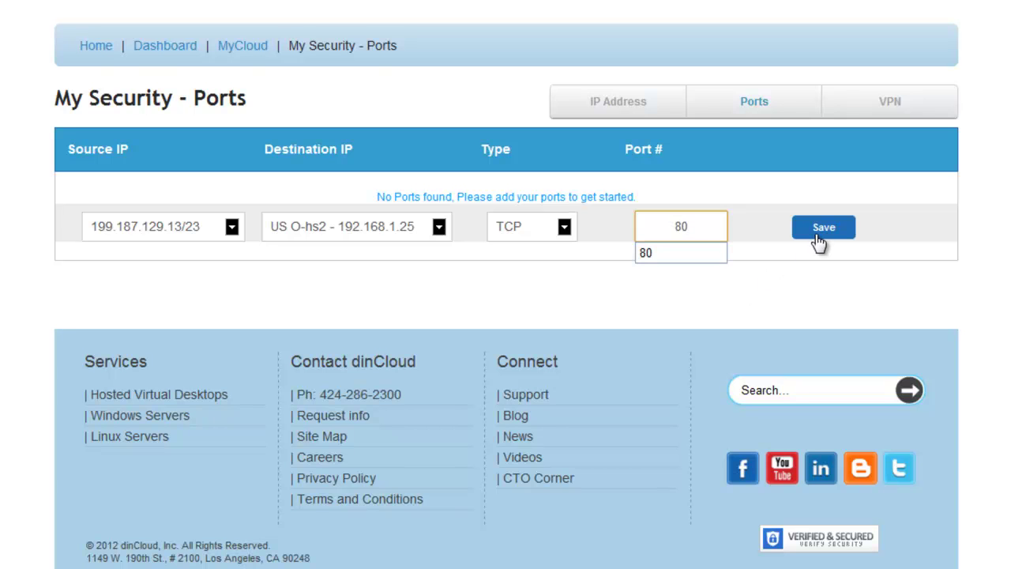
key(Down)
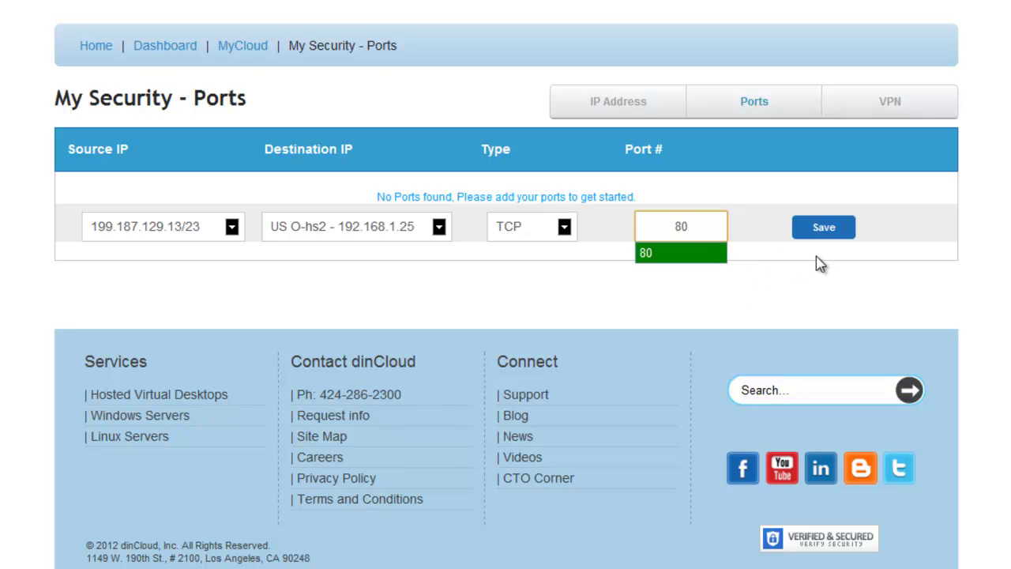
click(630, 298)
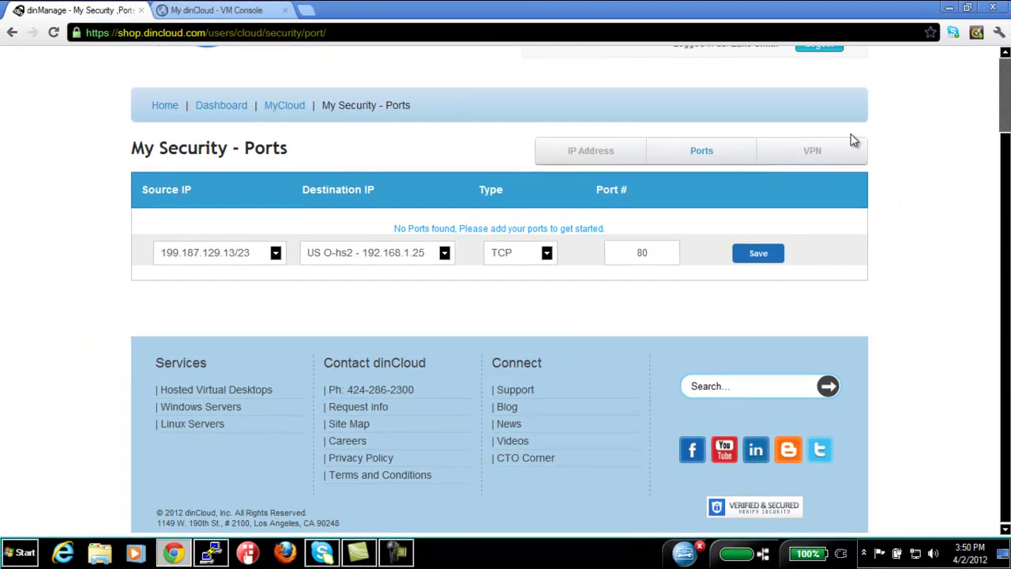
Open the VPN page and review the site-to-site tunnels, including dinCloud ASA VPN to 199.187.131.7
click(813, 150)
scroll(282, 343, down, 1)
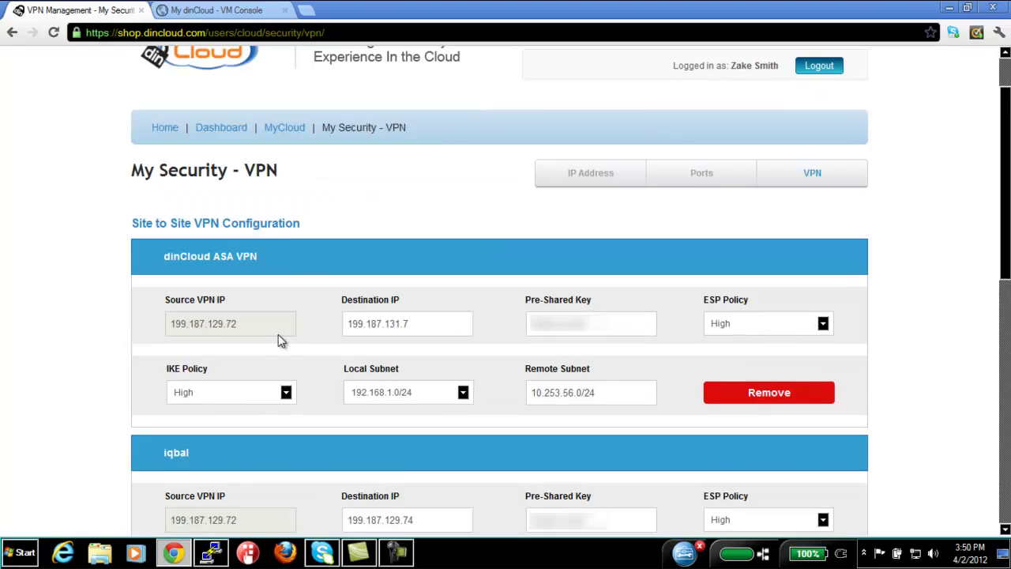
scroll(205, 312, down, 1)
scroll(190, 317, up, 2)
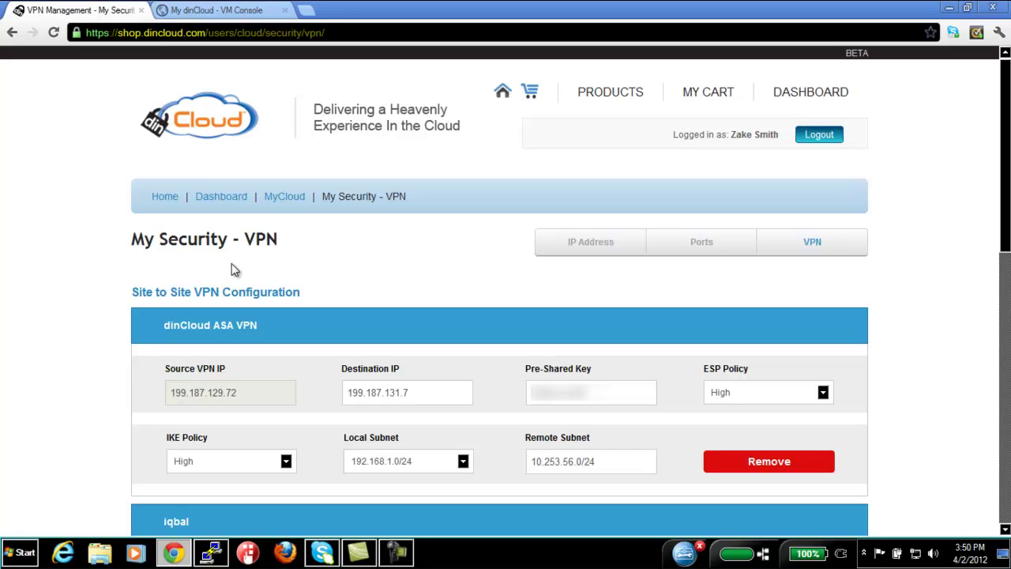
scroll(234, 269, down, 1)
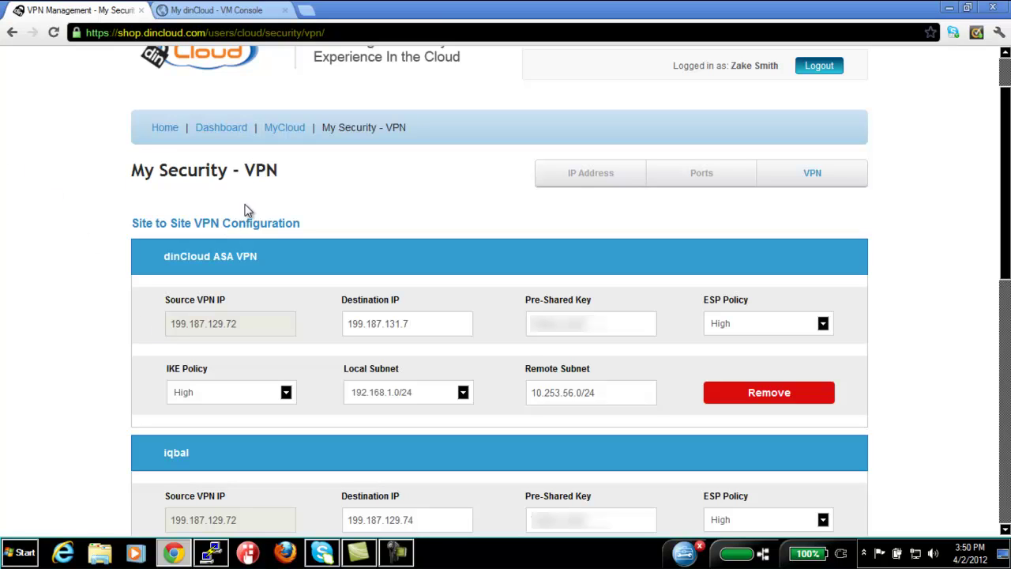
drag(294, 178, 207, 177)
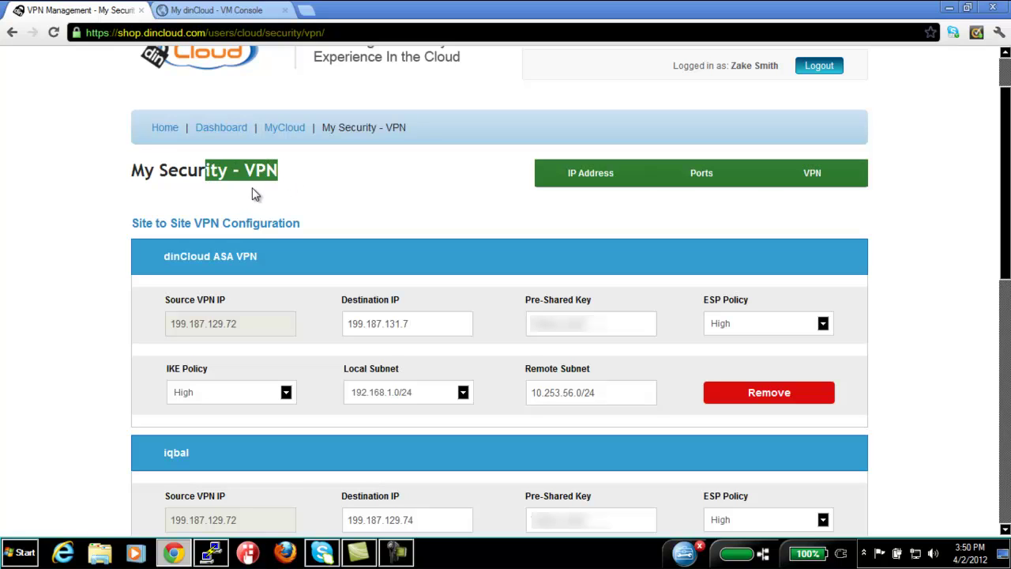
click(327, 186)
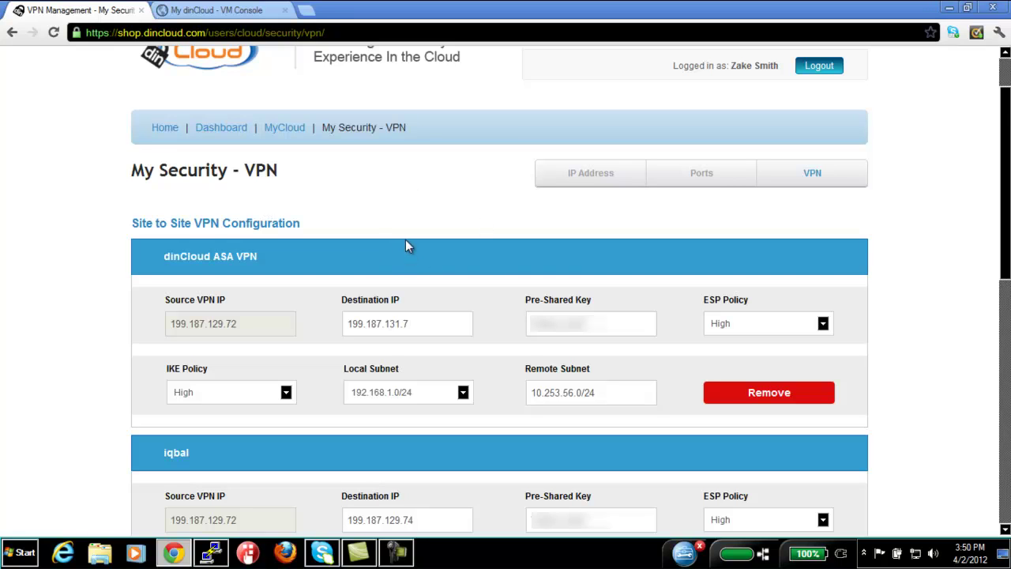
scroll(406, 246, down, 1)
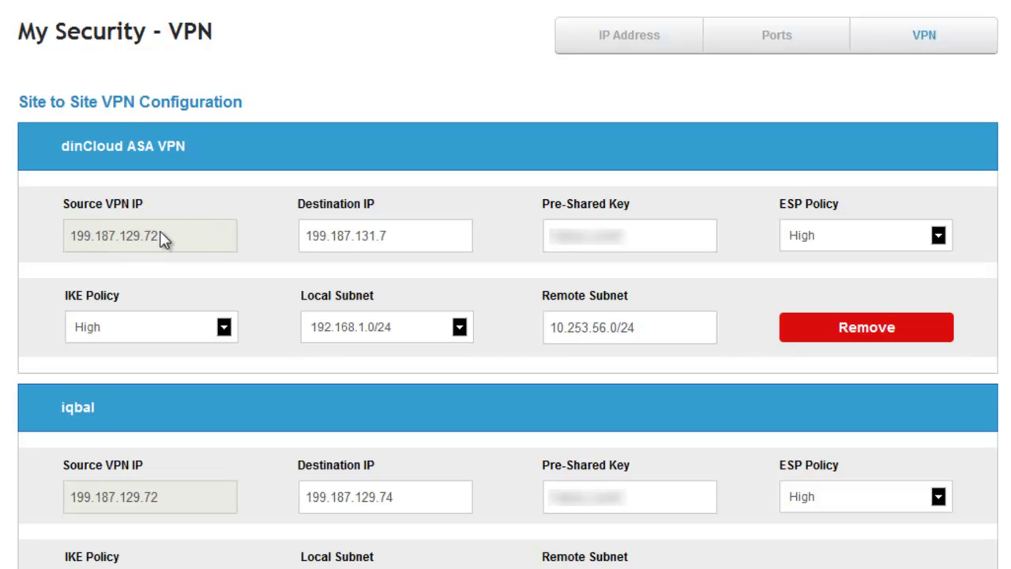
drag(162, 240, 41, 231)
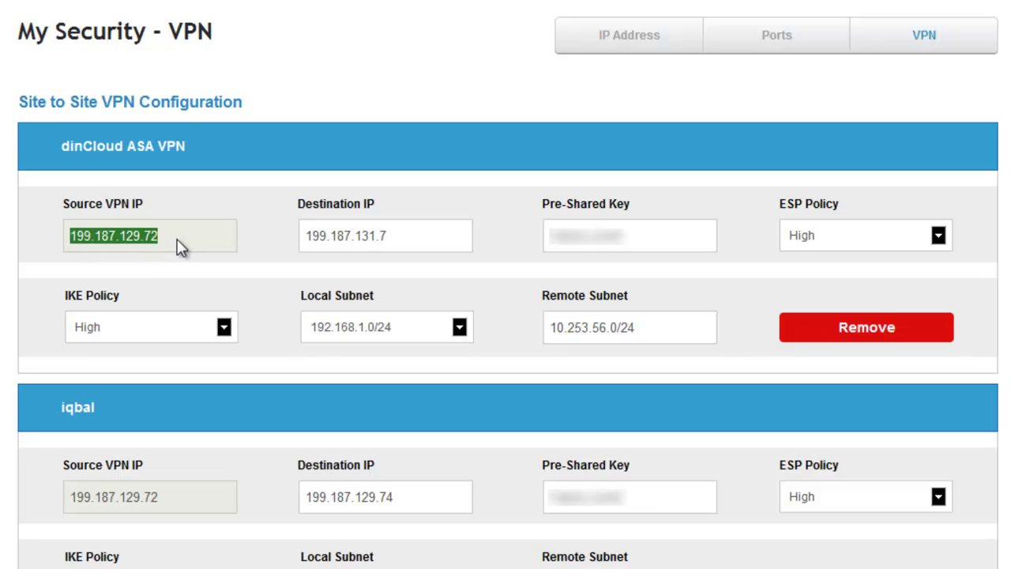
drag(412, 235, 244, 228)
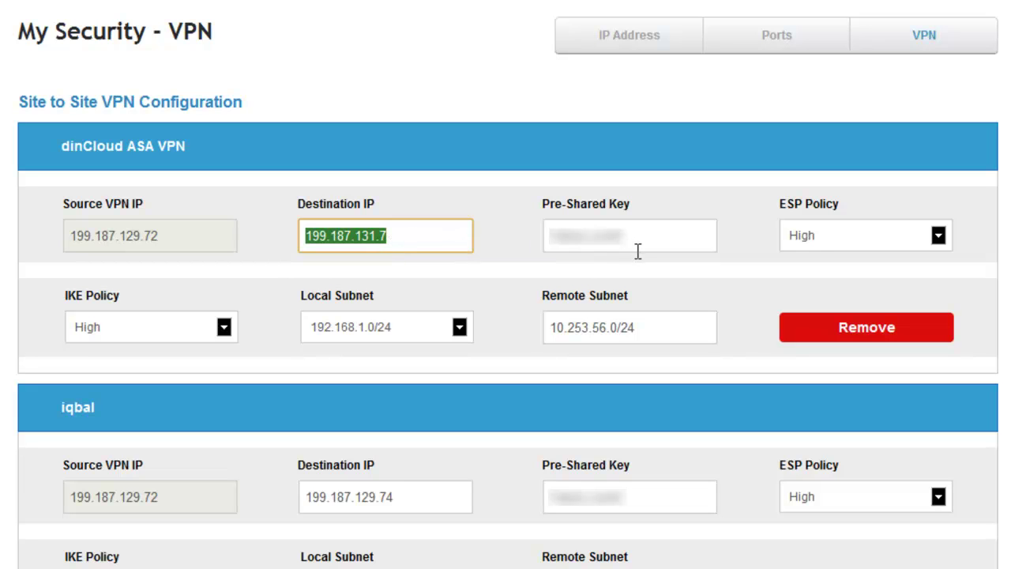
drag(649, 238, 545, 239)
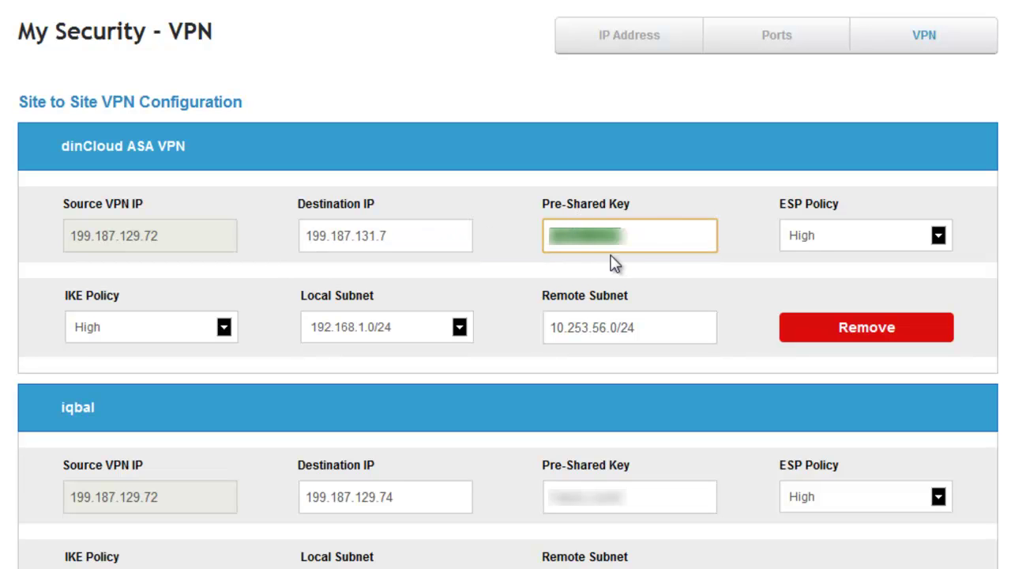
click(839, 237)
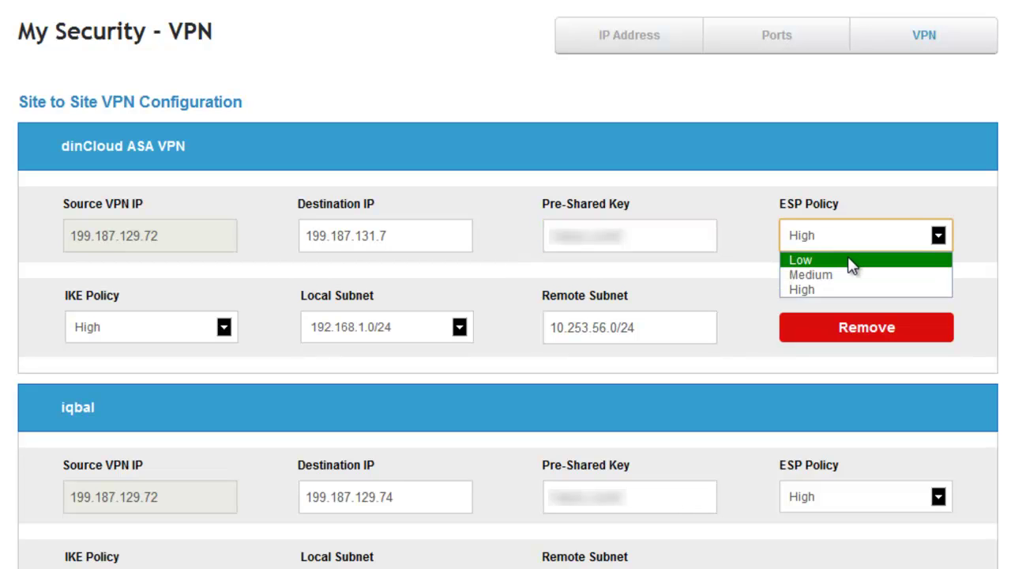
click(787, 289)
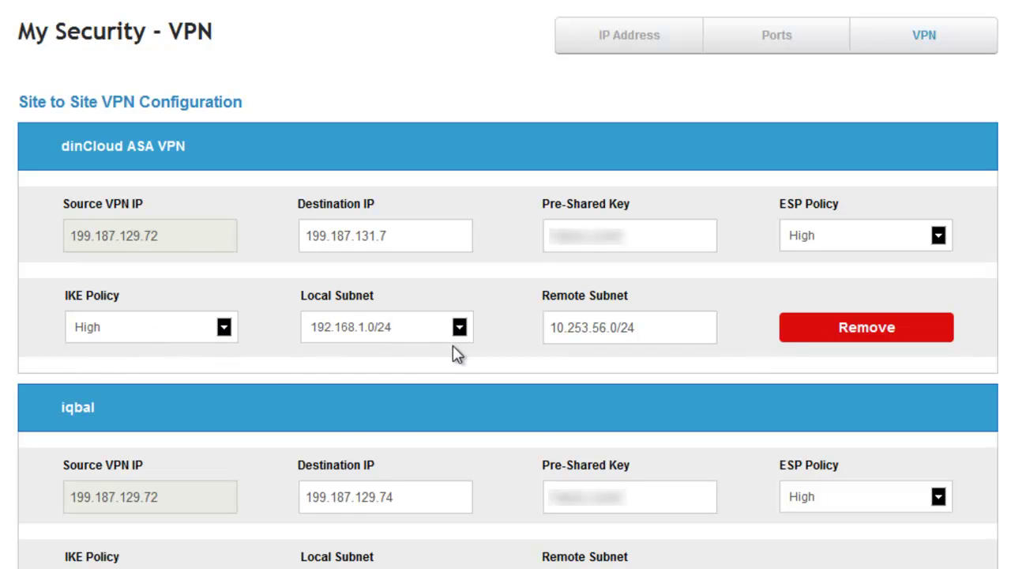
scroll(364, 277, down, 2)
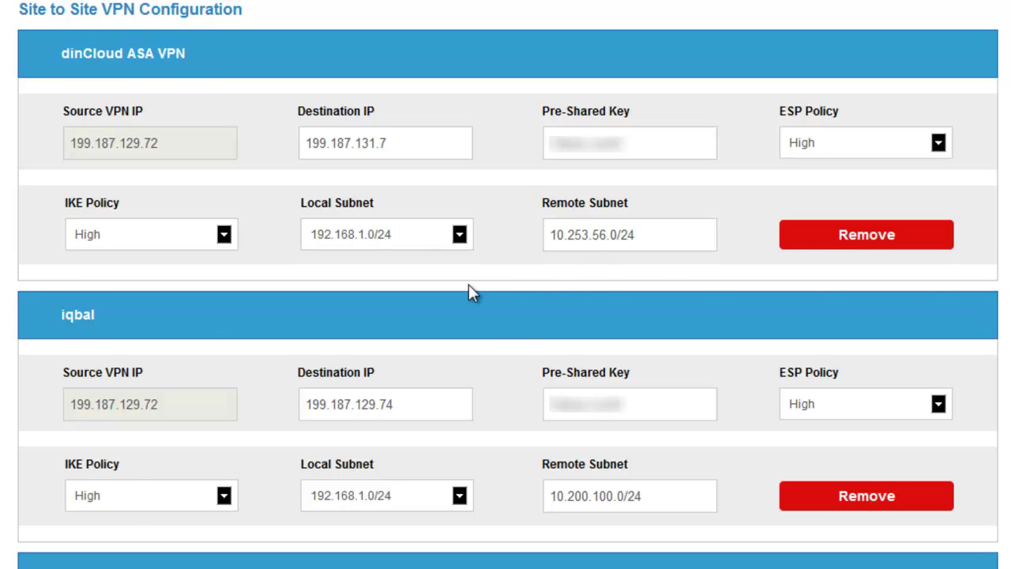
scroll(472, 292, up, 4)
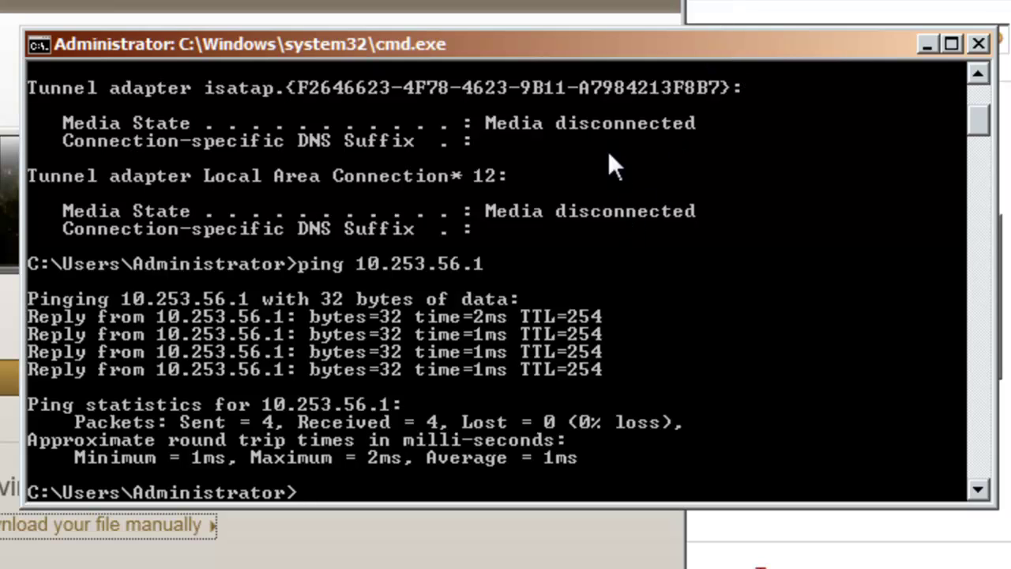
Open a new console with start and run ipconfig, showing IPv4 192.168.1.29, gateway 192.168.1.1
text(start)
key(Return)
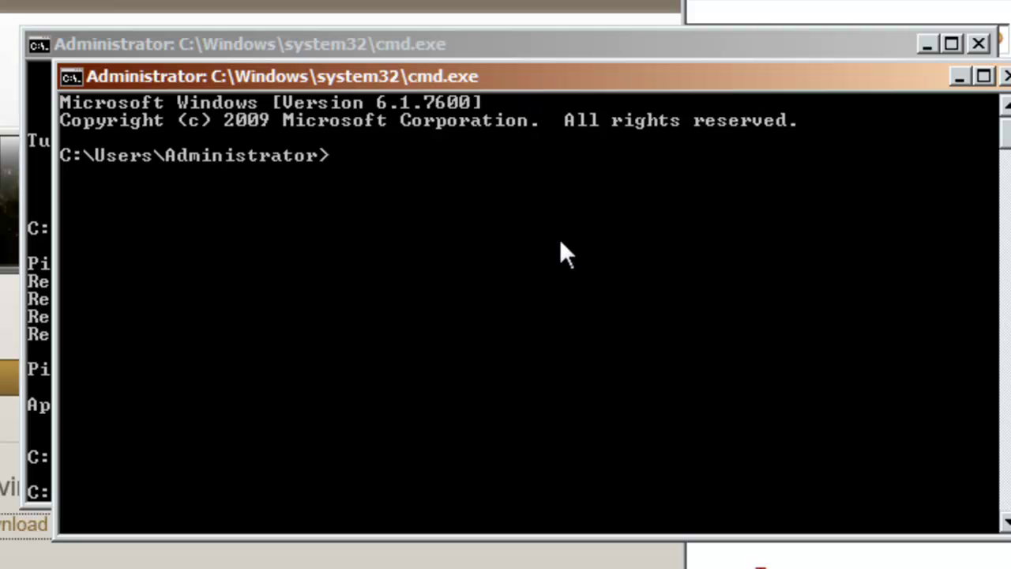
text(ipconfig)
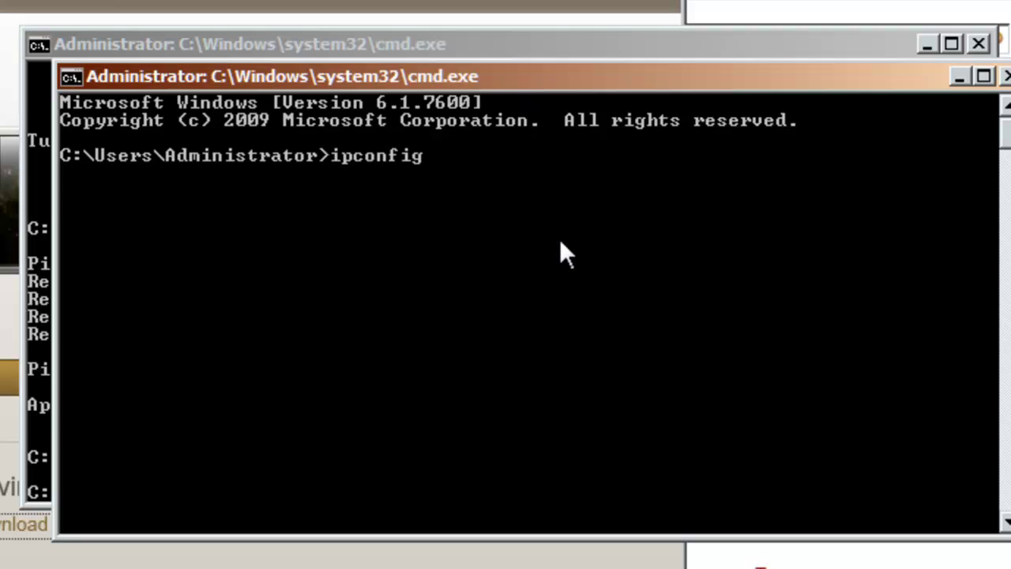
key(Return)
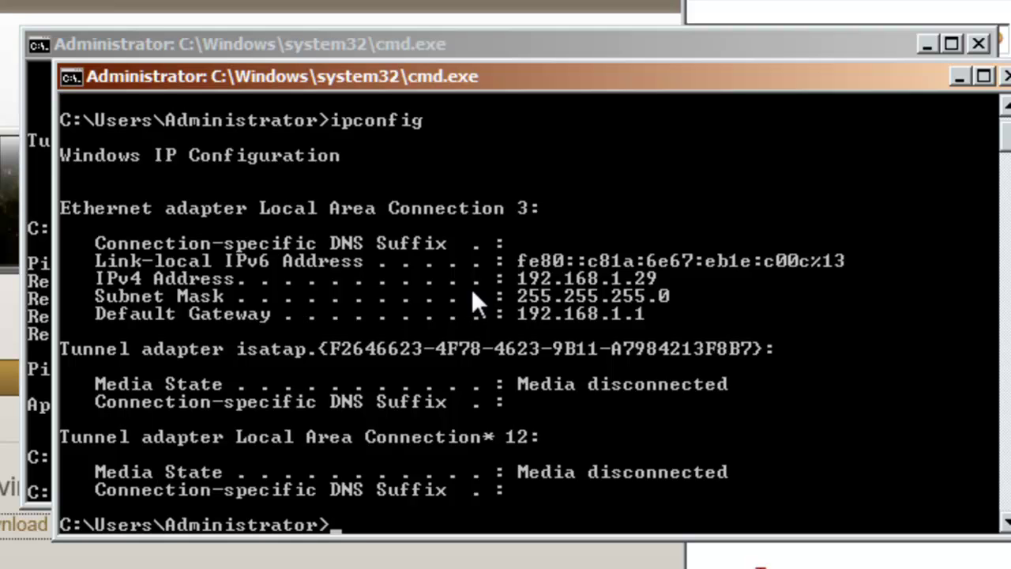
Ping the remote VPN host 10.253.56.1 and check the replies
text(ping 10.2)
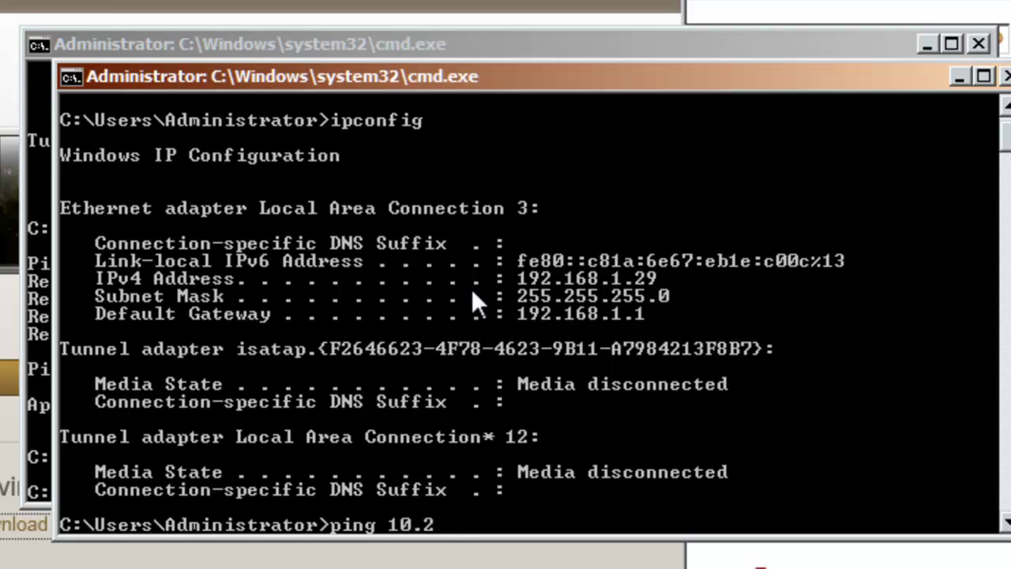
text(53.56.1)
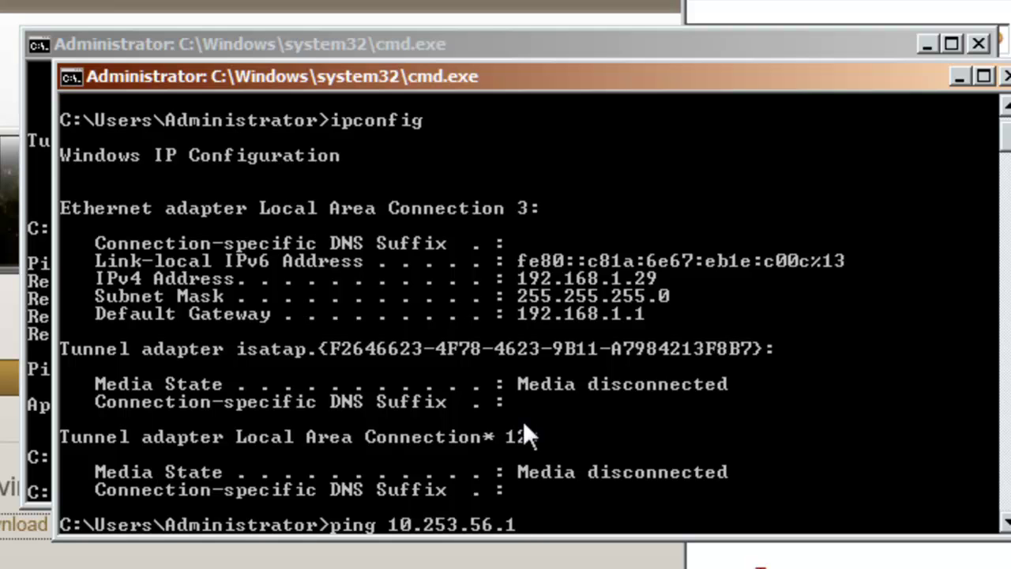
key(Return)
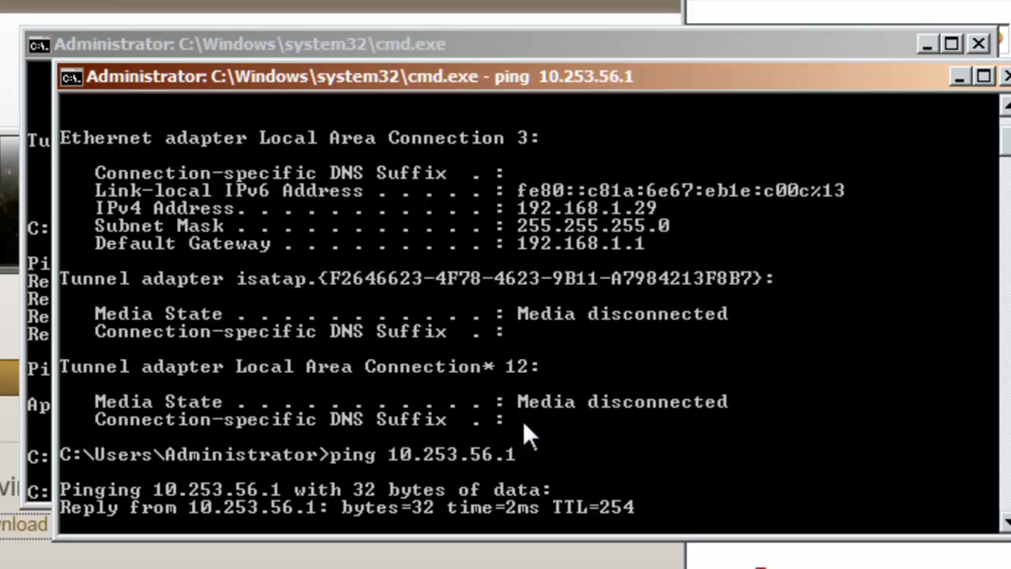